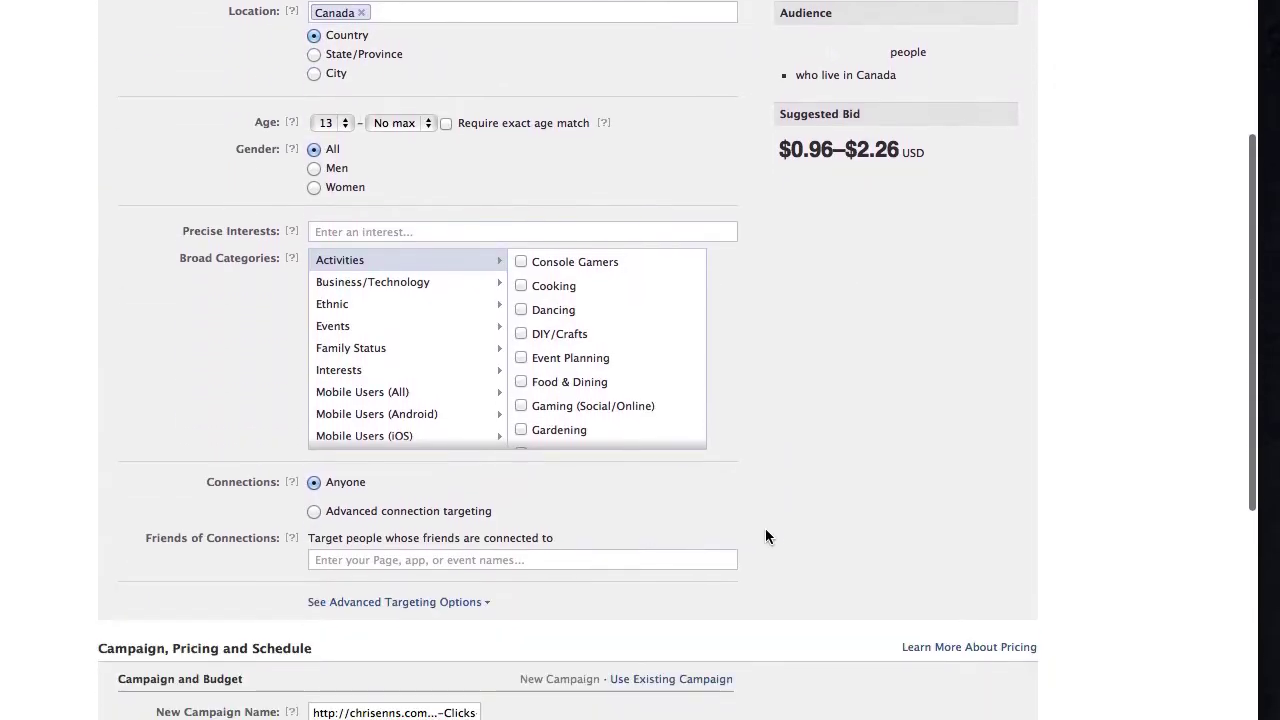
scroll(754, 469, "down", 1)
Step: Add United States as a second target location alongside Canada
scroll(777, 466, "up", 1)
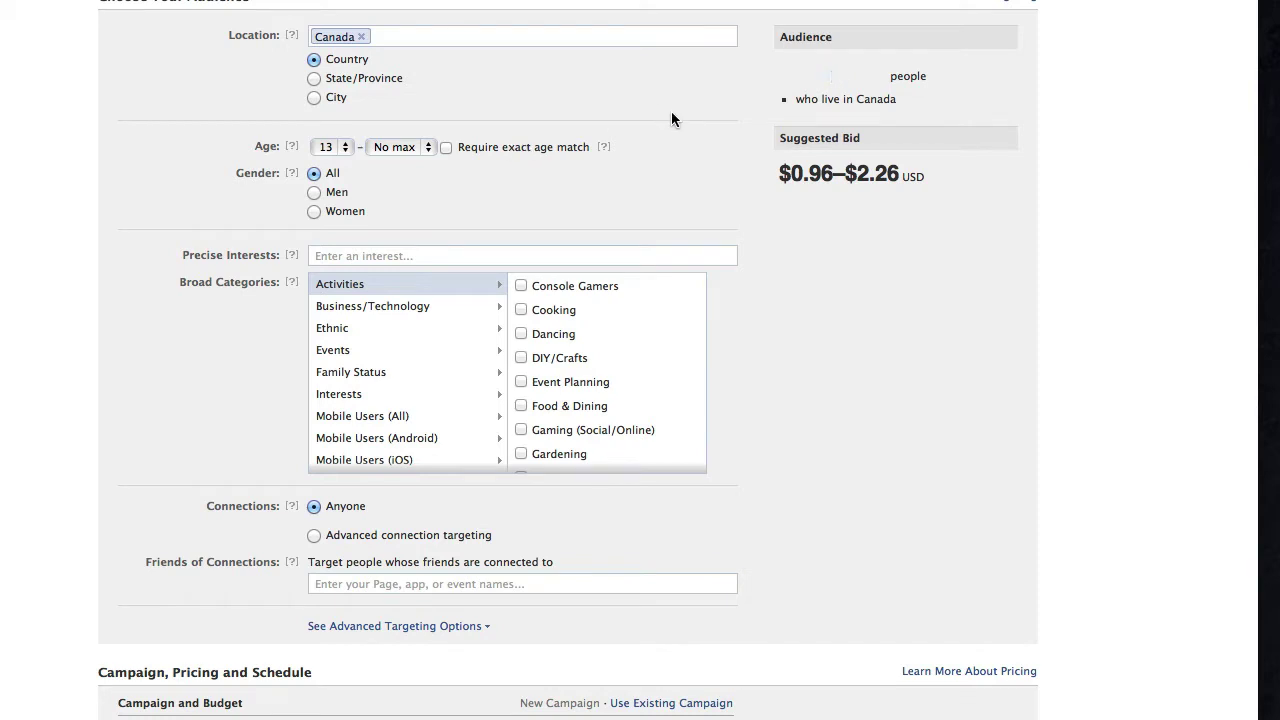
left_click(434, 36)
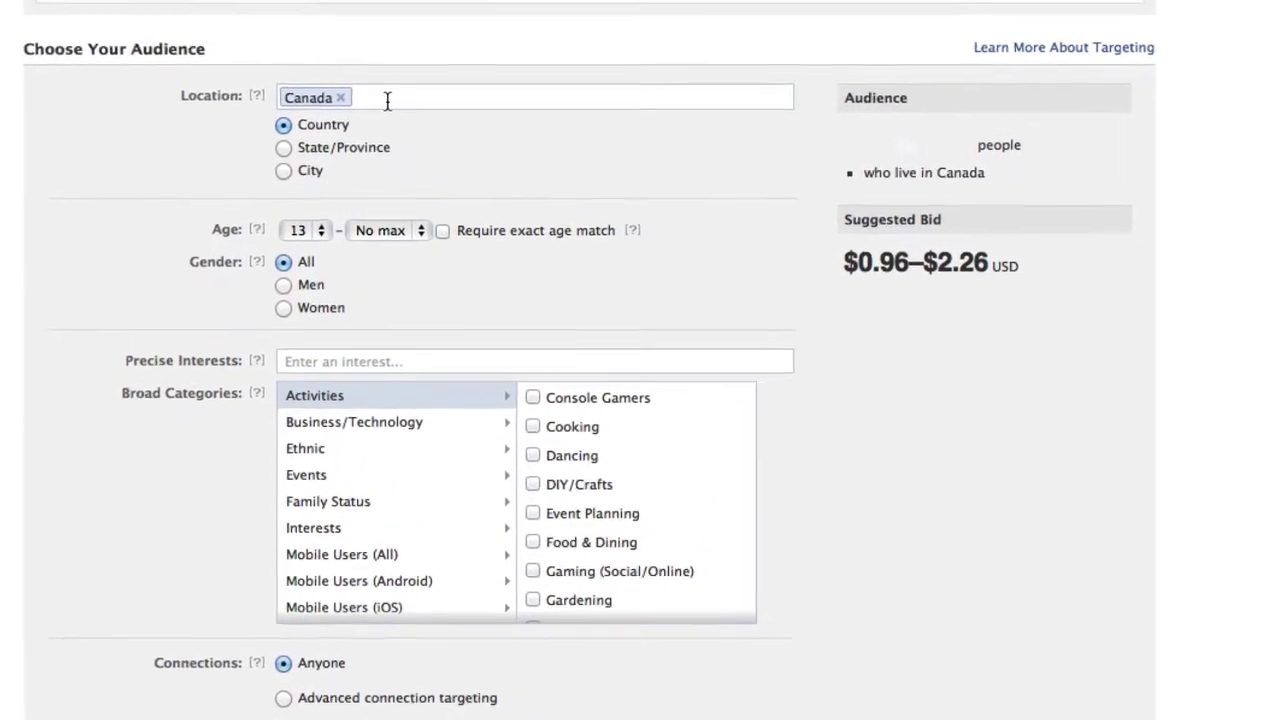
type("Uni")
key("Return")
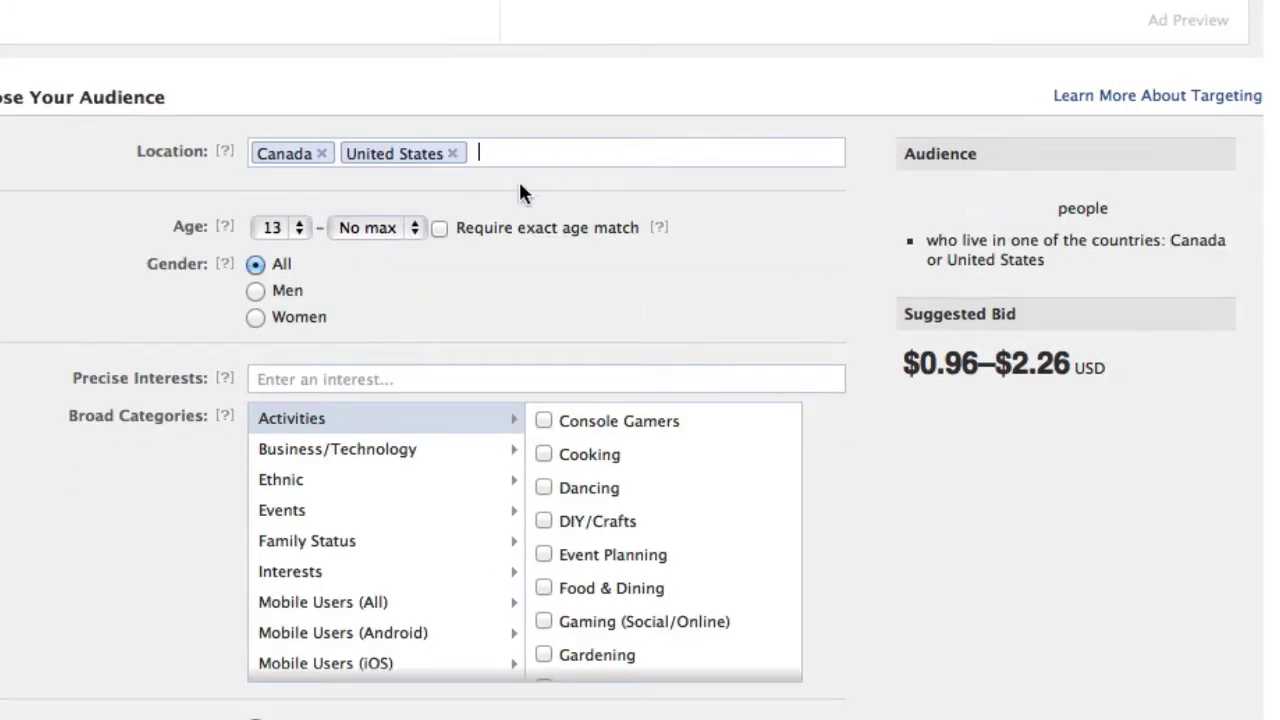
Step: Set the audience age range to 20 through 45
left_click(281, 227)
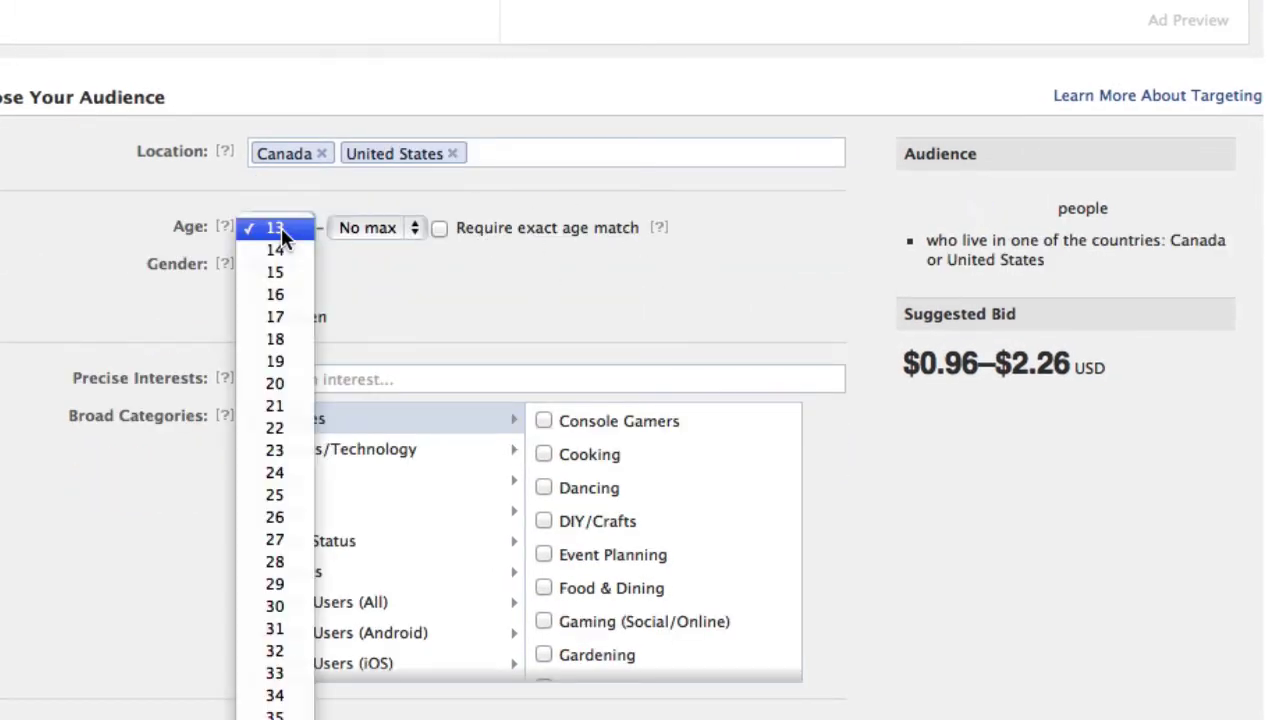
left_click(293, 383)
left_click(396, 226)
scroll(371, 200, "up", 10)
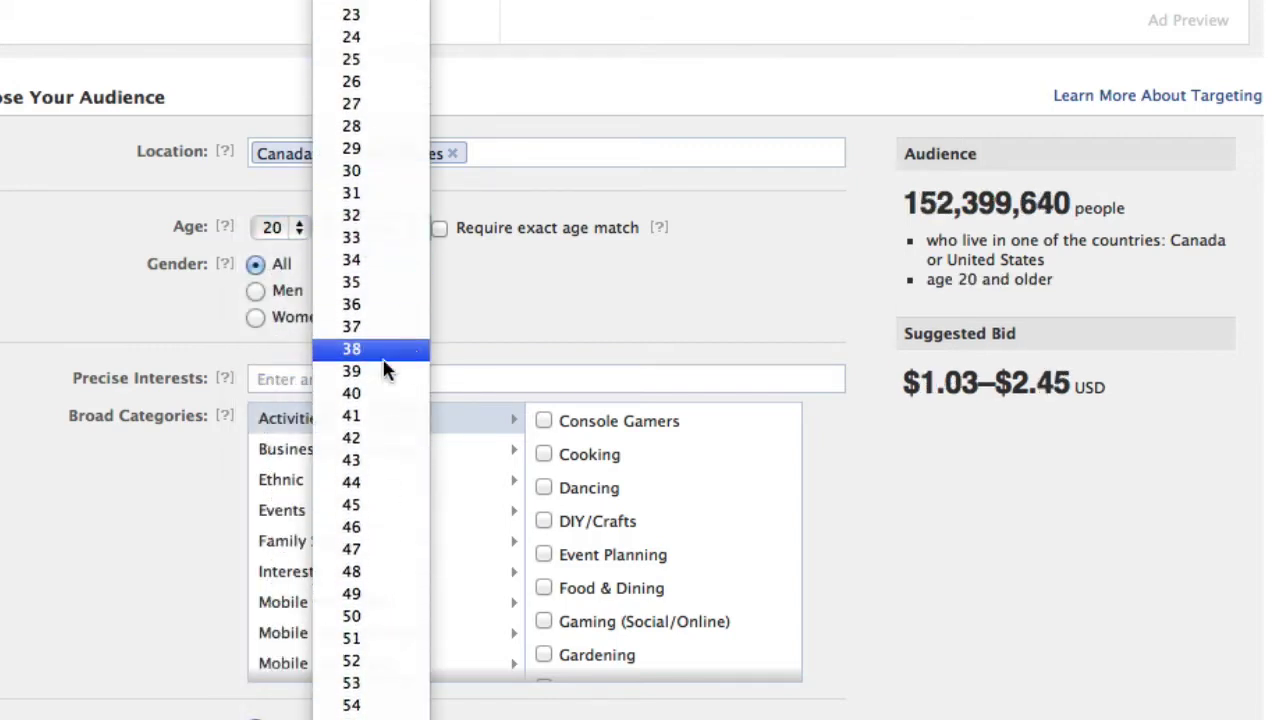
left_click(388, 510)
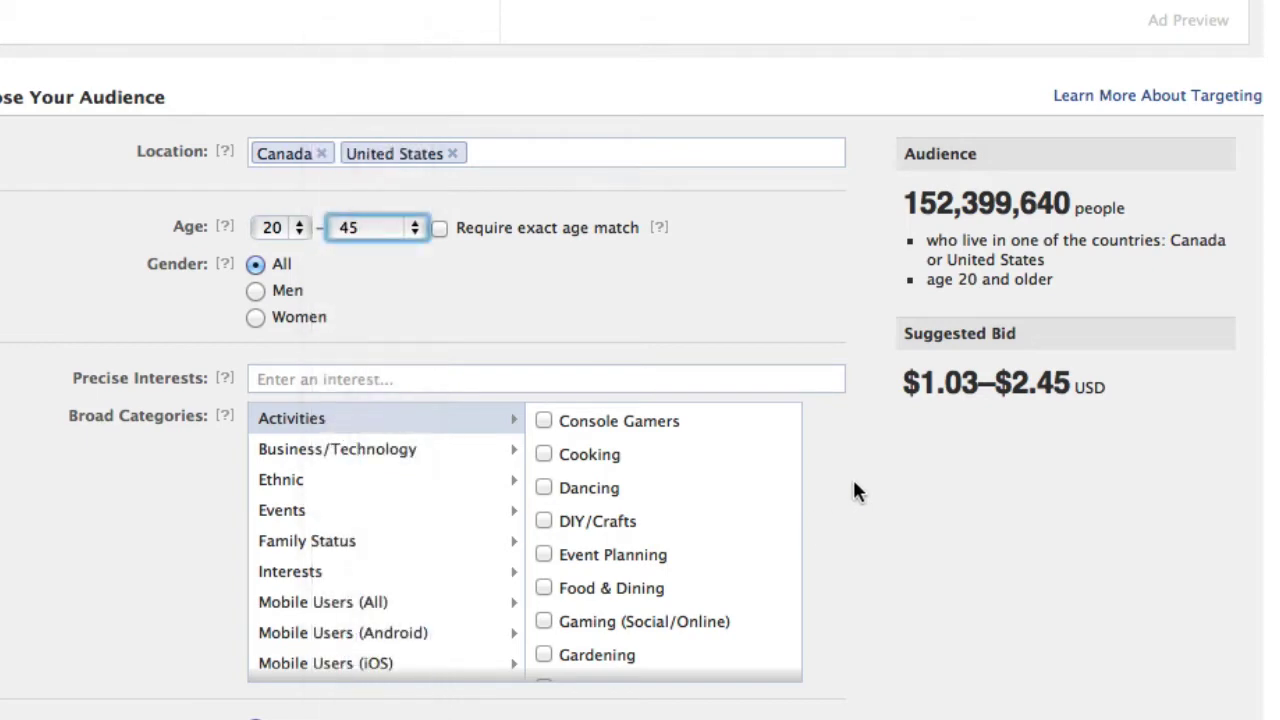
left_click(690, 350)
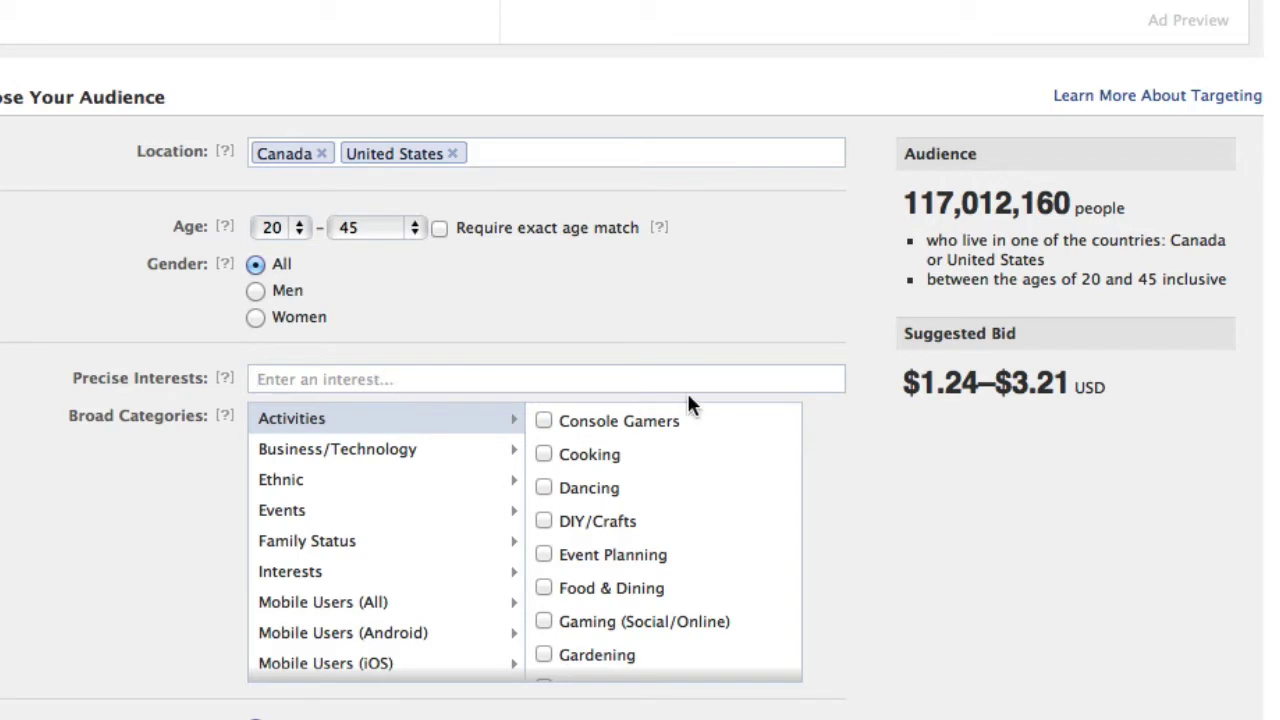
Step: Search for and add #Apple and #IPhone as precise interests
type("apple")
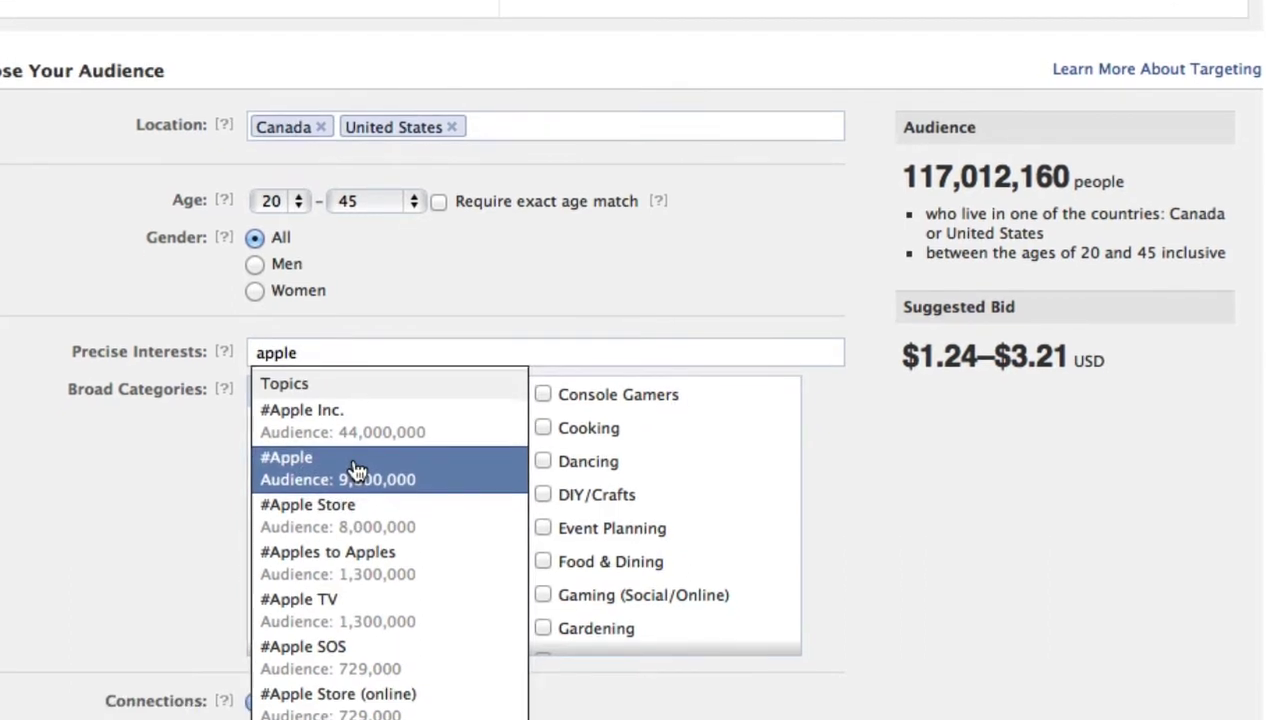
left_click(357, 468)
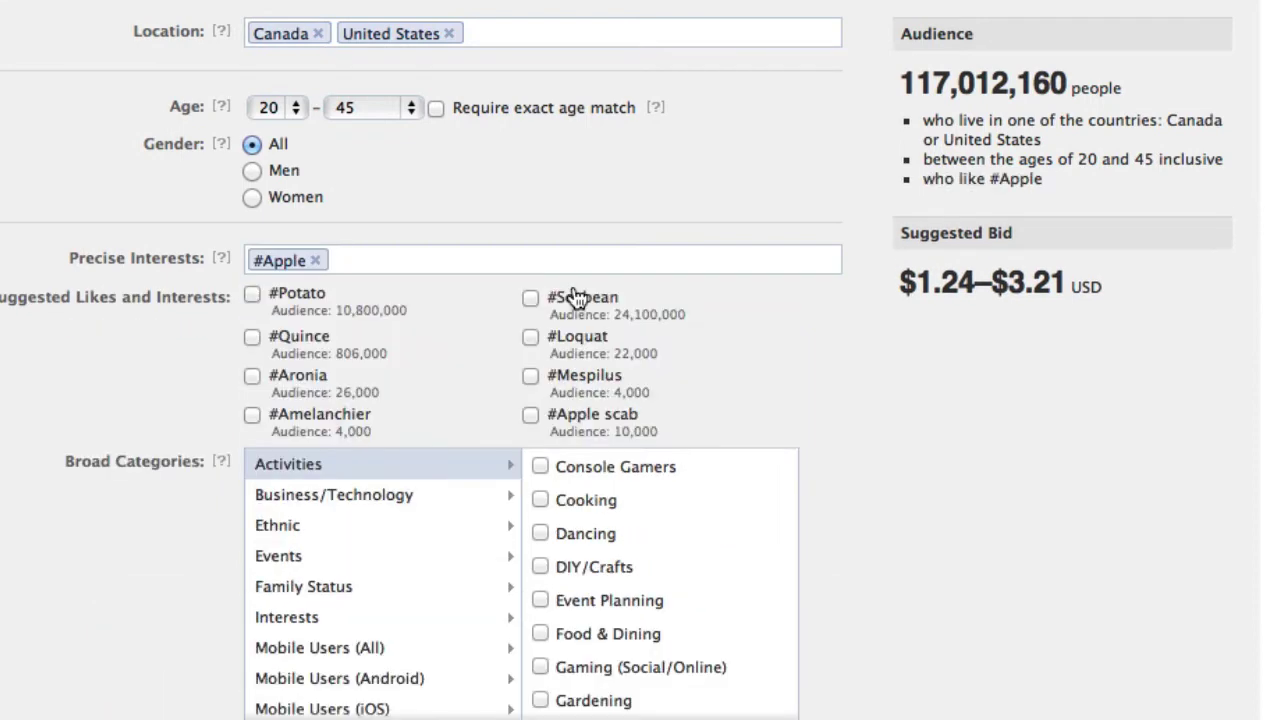
type("iphone")
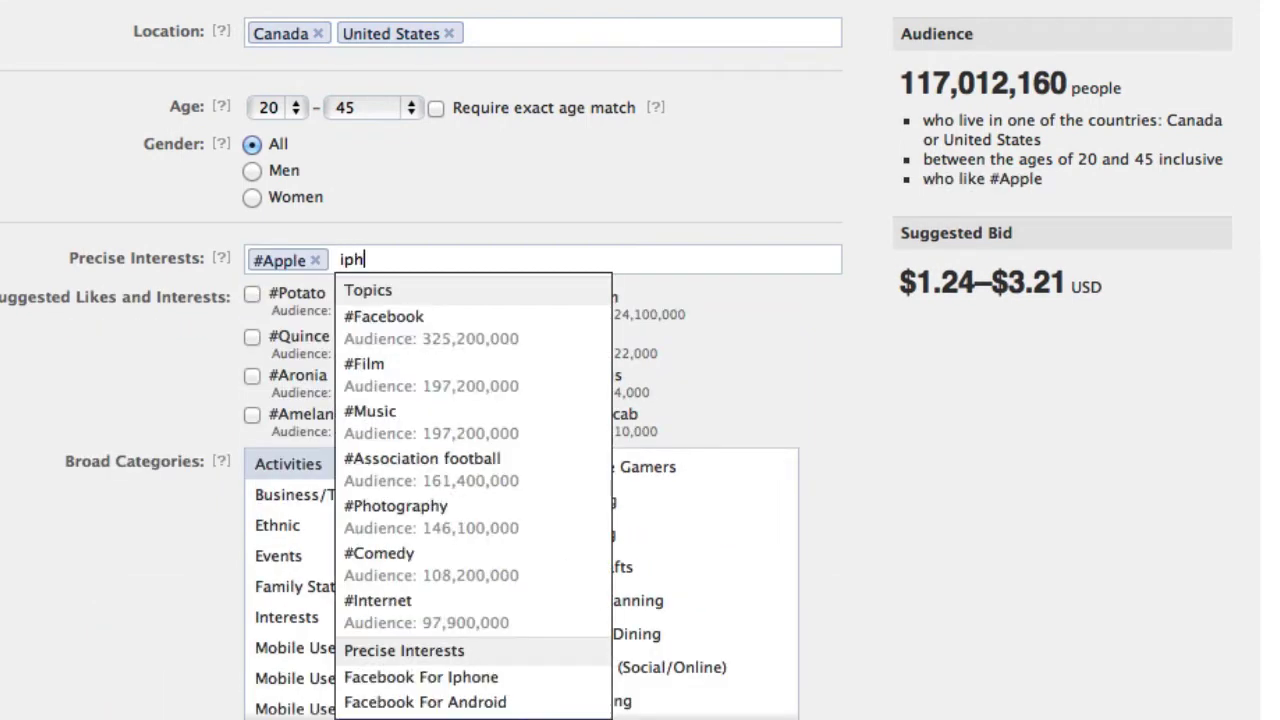
left_click(490, 345)
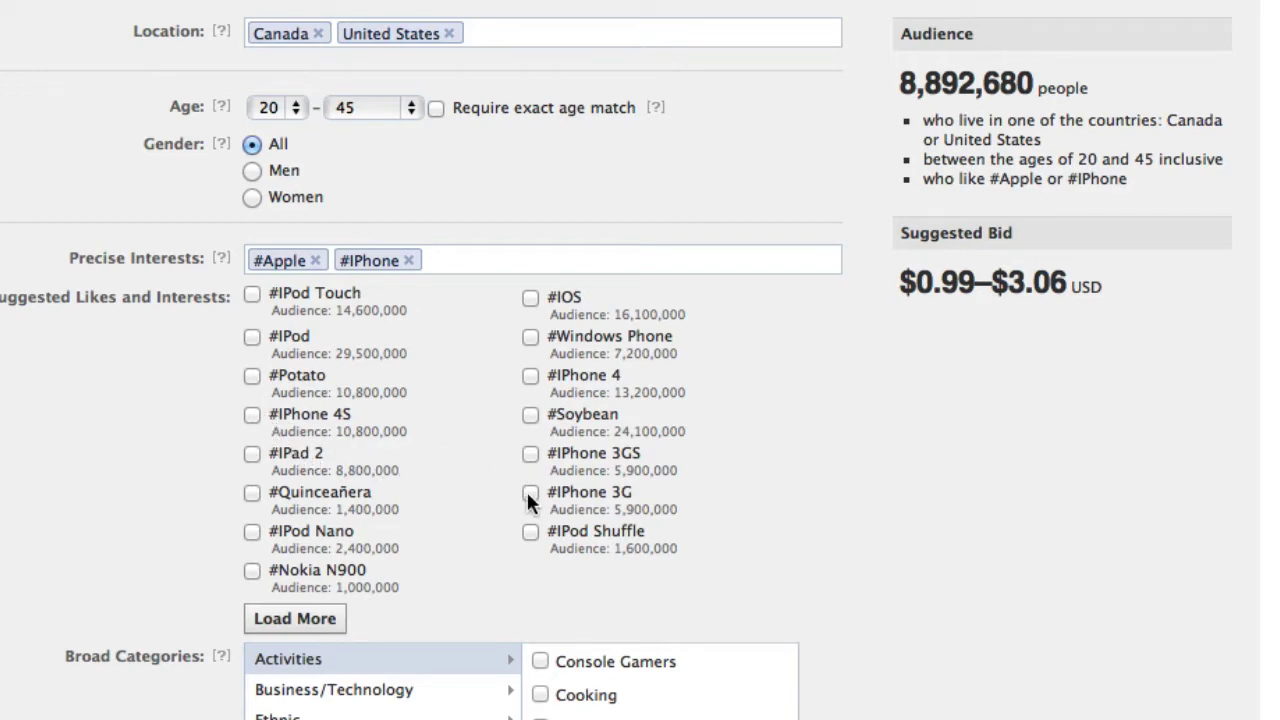
Step: Tick #IPod Touch, #IPad and #IPhone 4 from the Suggested Likes
left_click(251, 294)
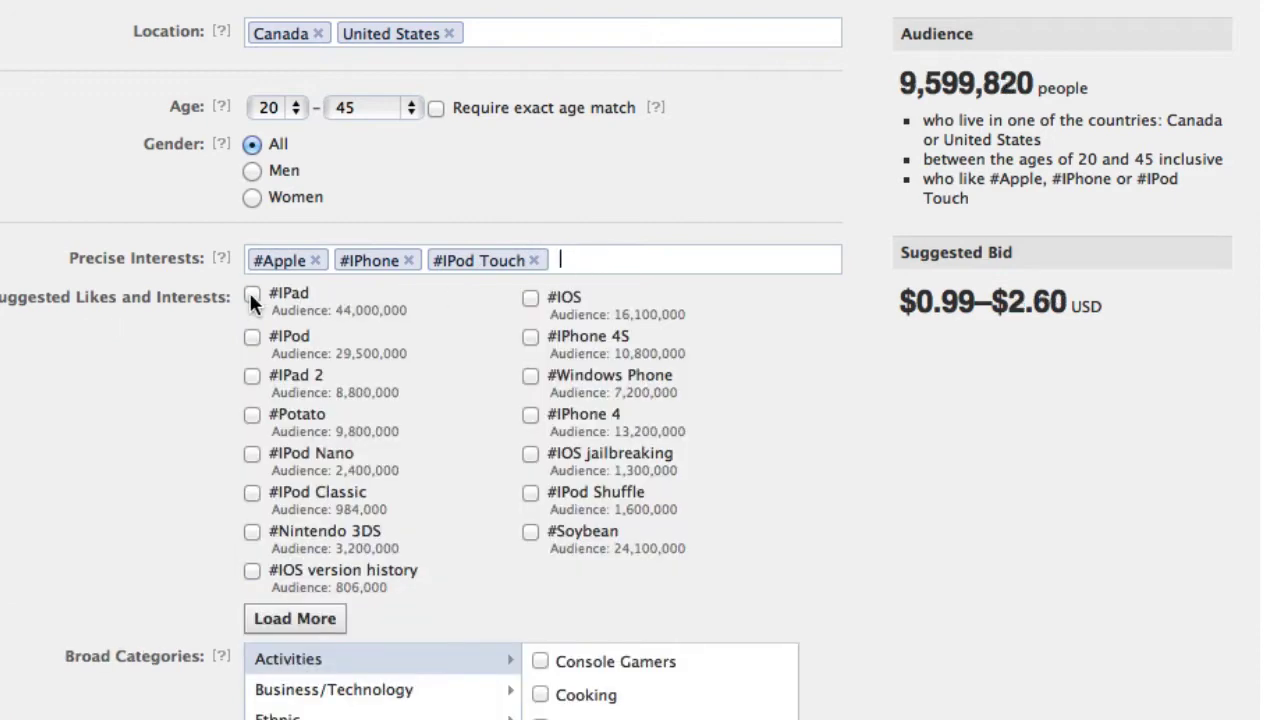
left_click(251, 294)
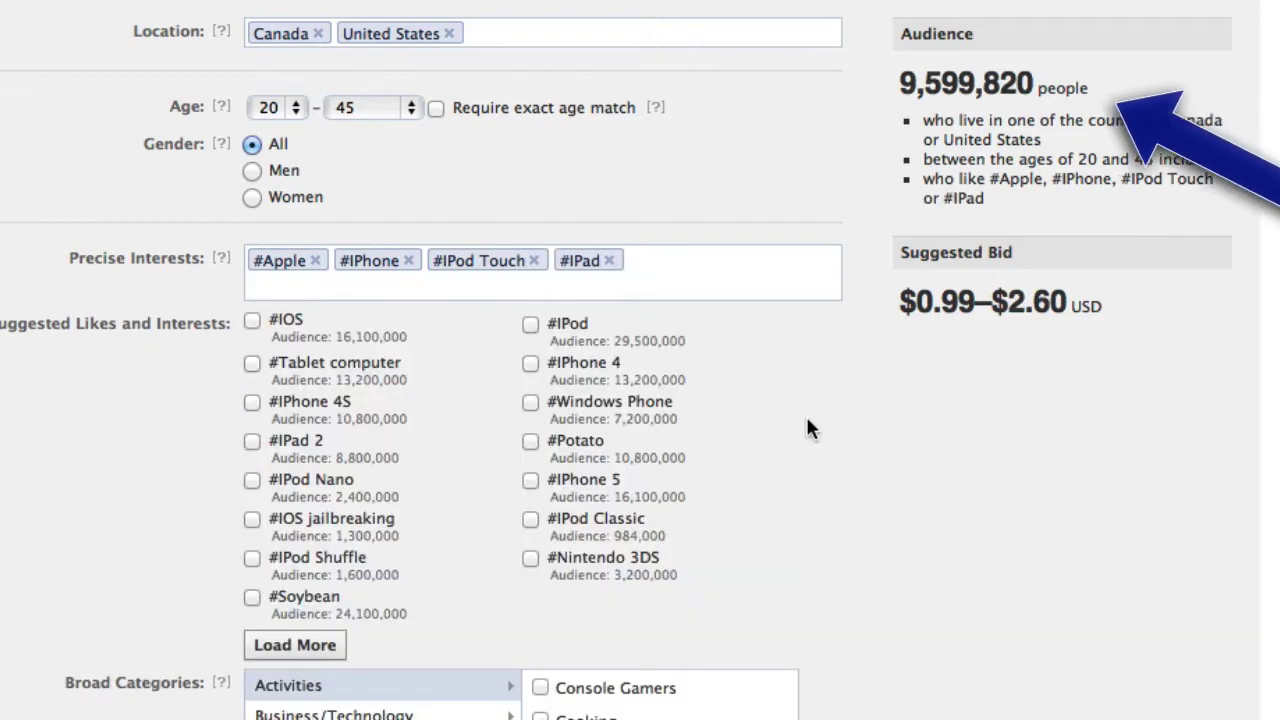
left_click(530, 363)
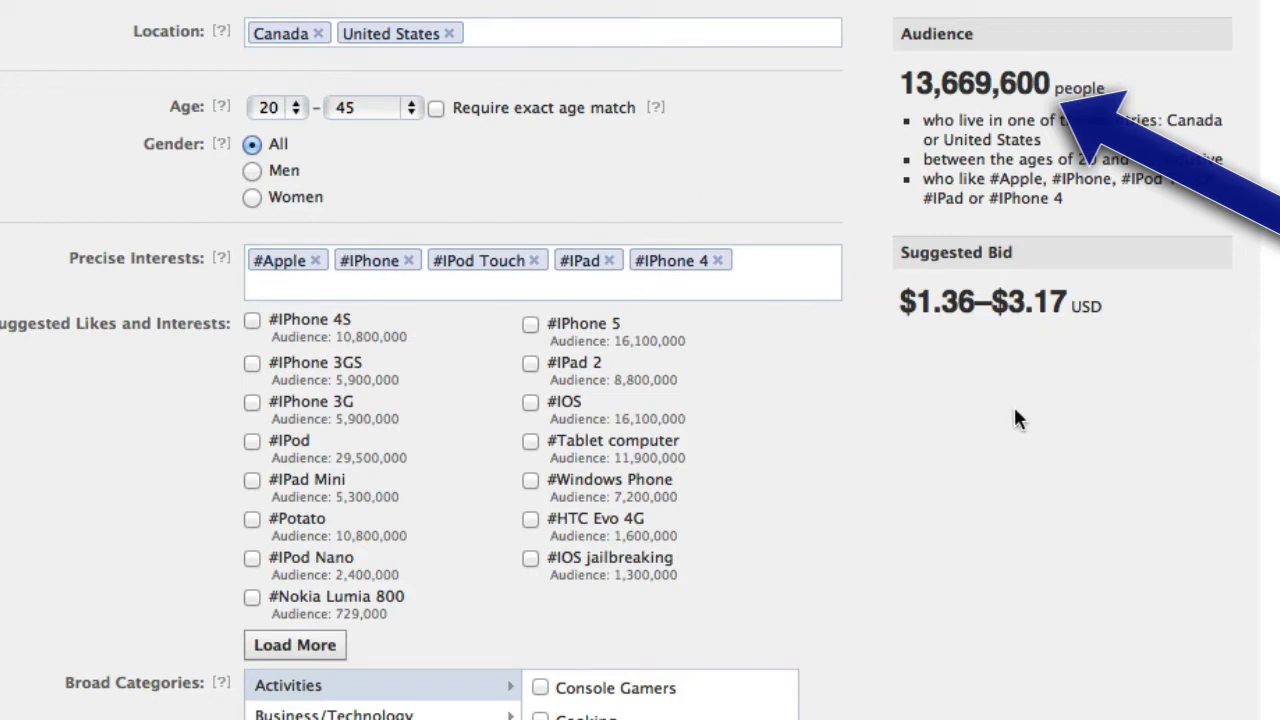
Step: Try the Business/Technology > Science/Technology broad category, then untick it
scroll(900, 484, "down", 5)
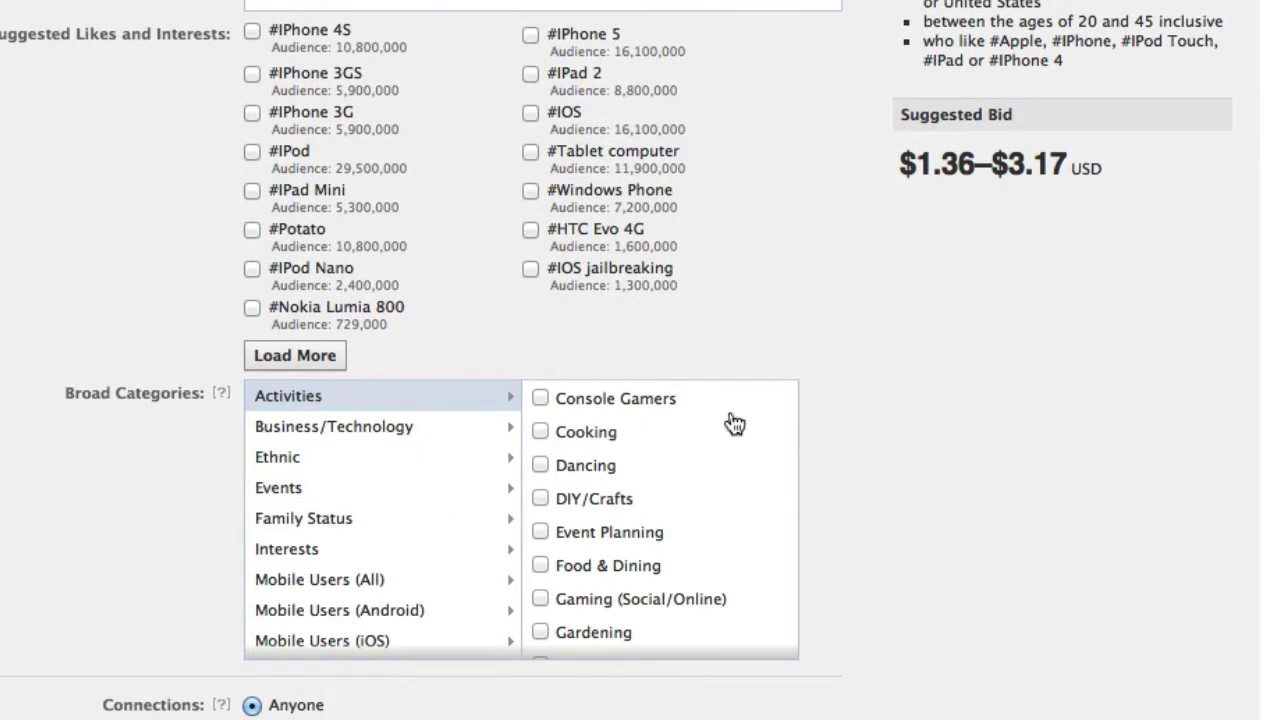
left_click(436, 438)
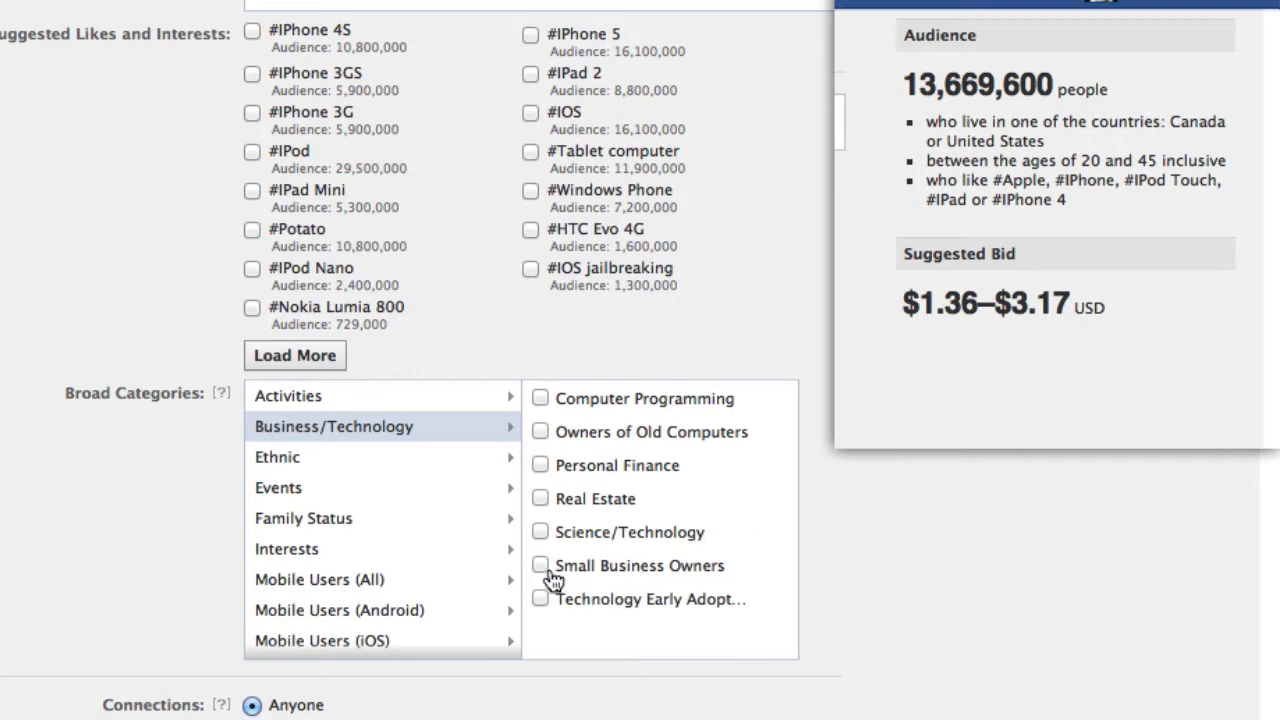
left_click(541, 531)
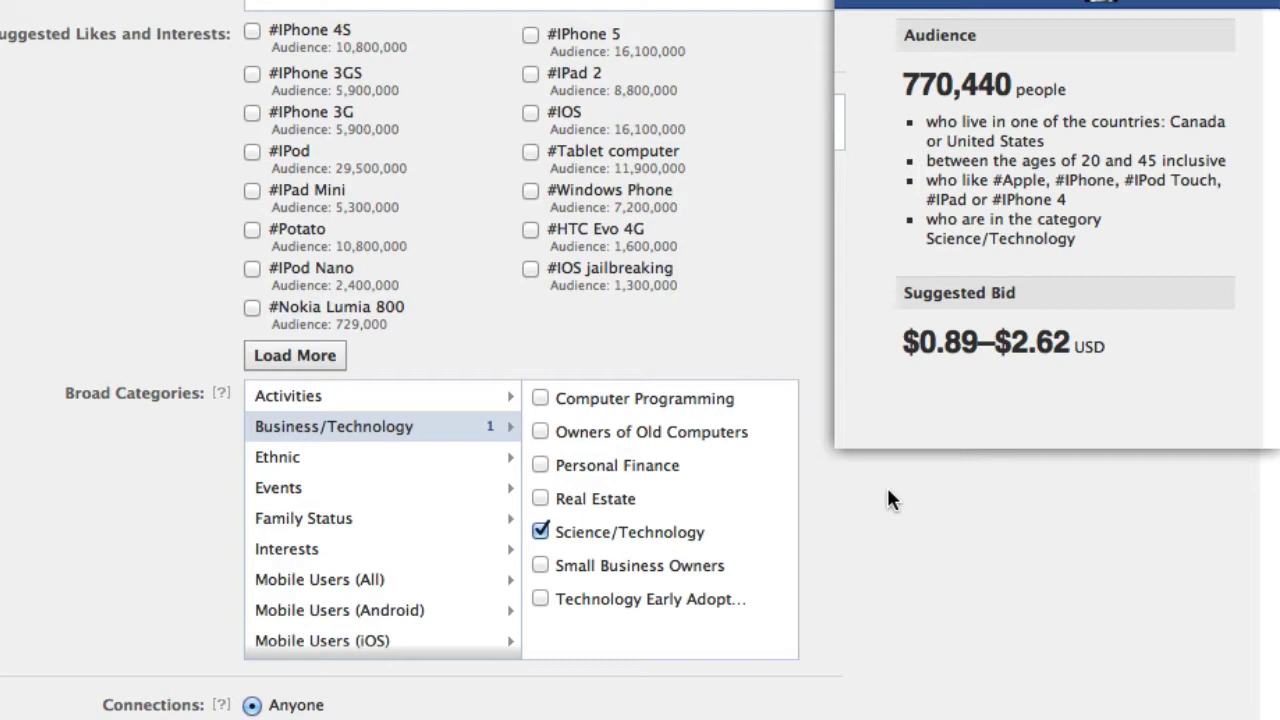
left_click(541, 532)
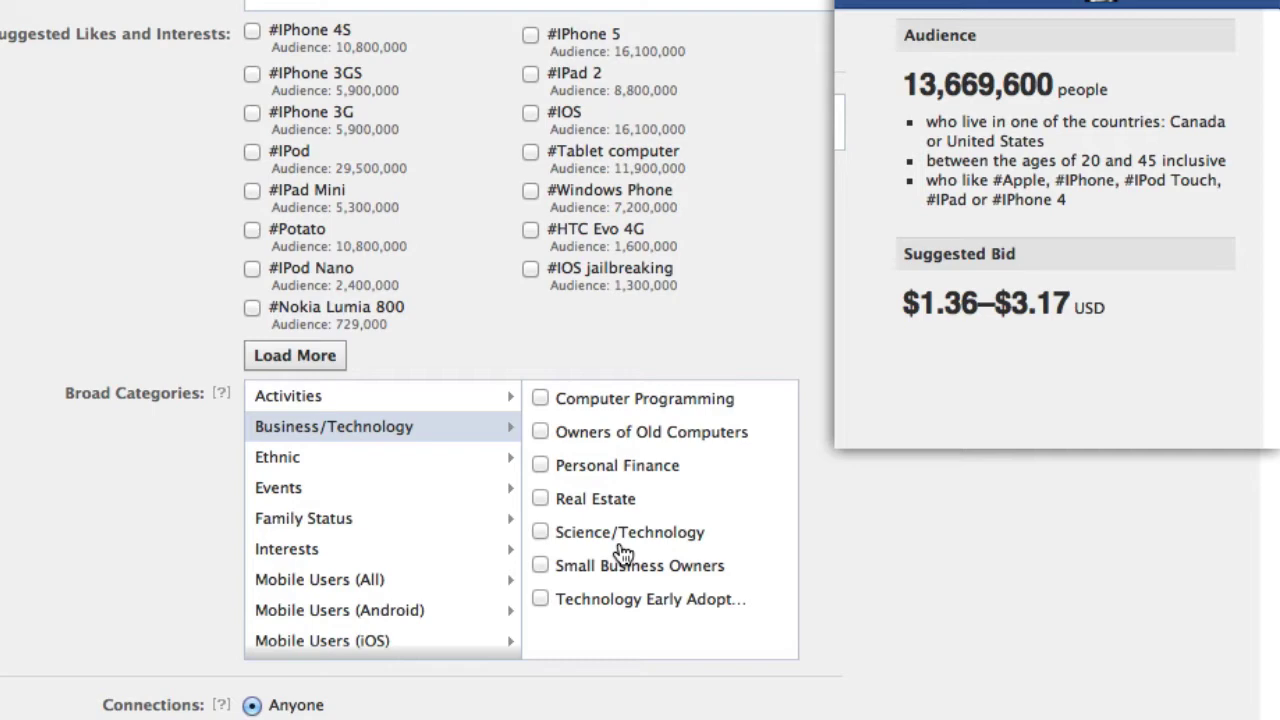
Step: Under Mobile Users (iOS), target iPhone 5, iPhone 4S and iPad 3 users
scroll(622, 553, "down", 4)
scroll(853, 473, "up", 5)
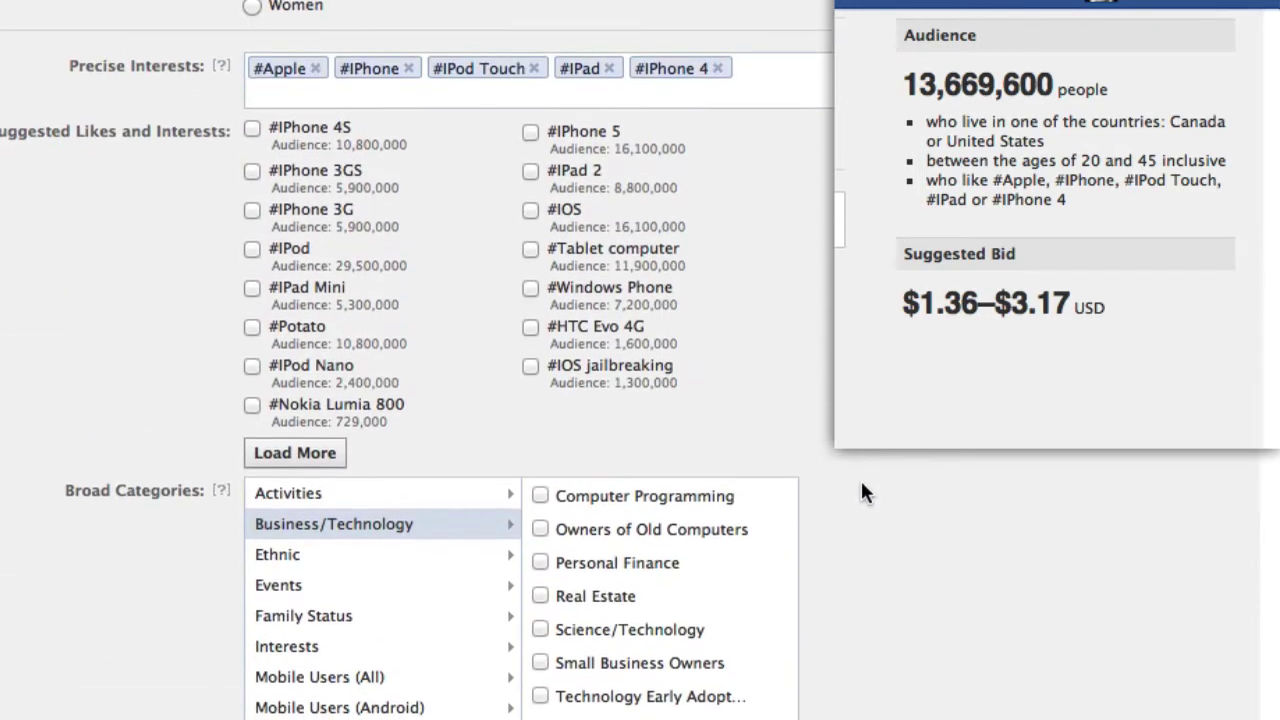
scroll(900, 600, "down", 3)
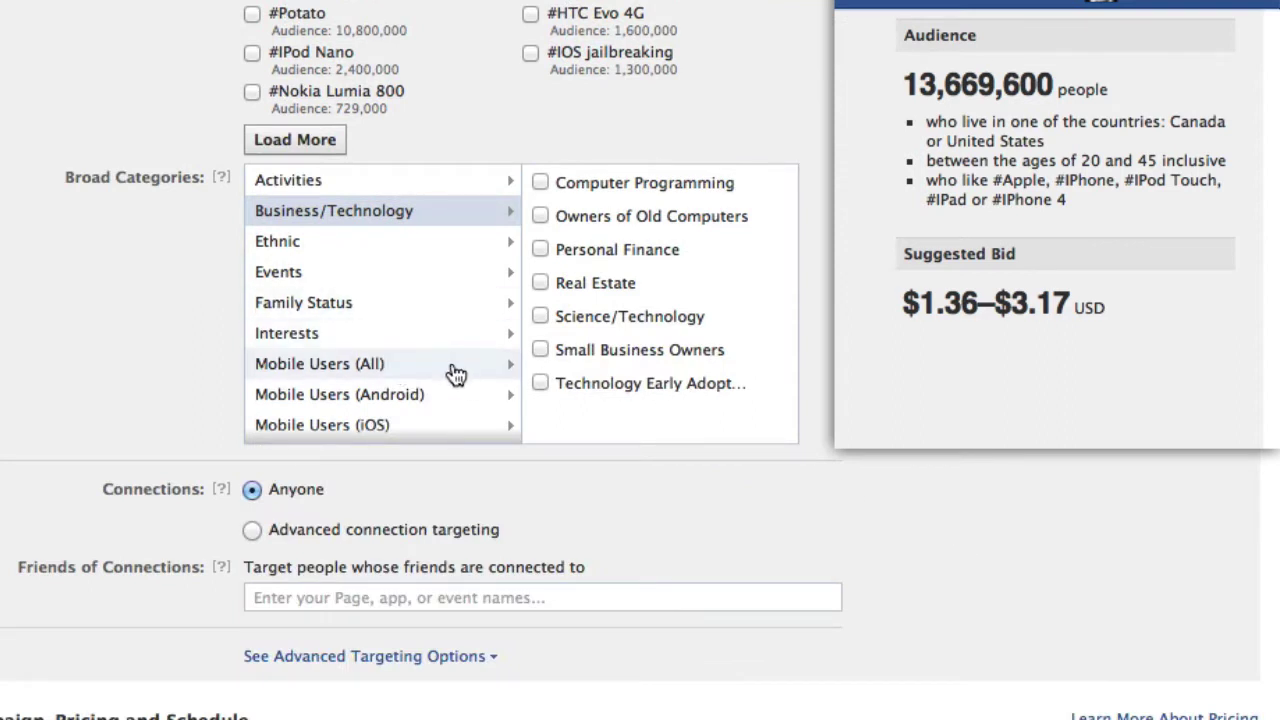
left_click(420, 428)
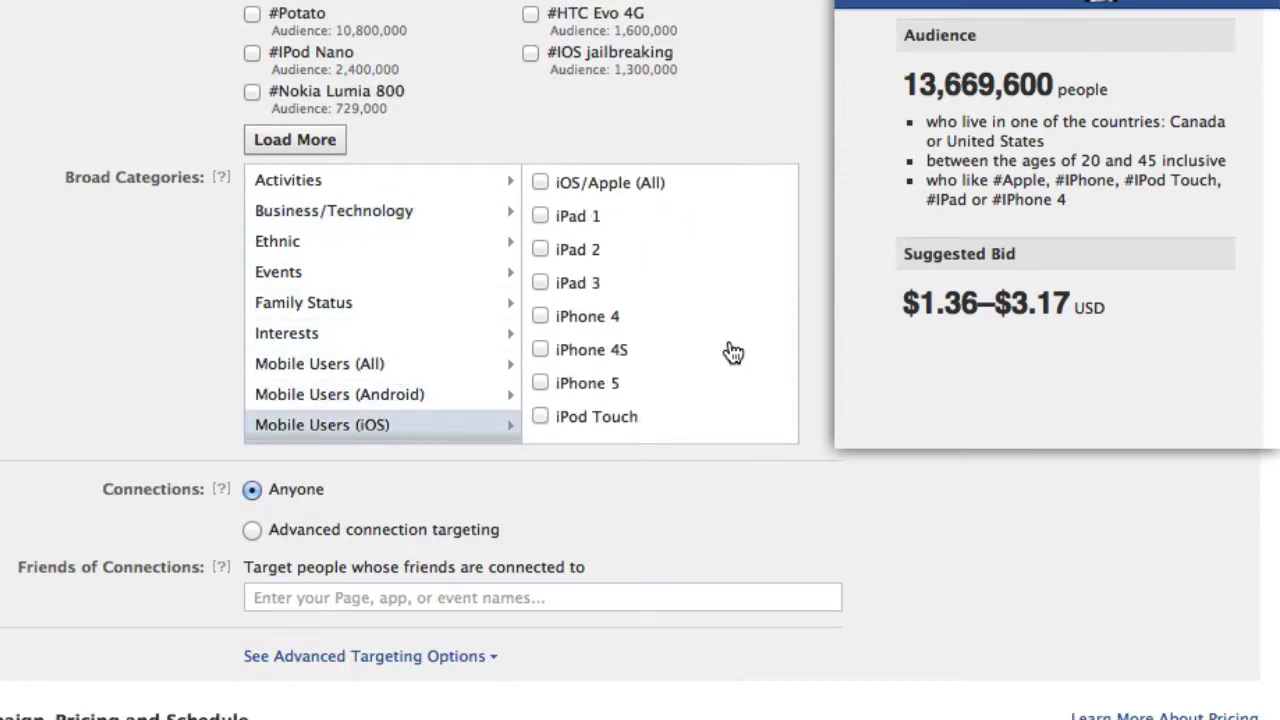
left_click(540, 381)
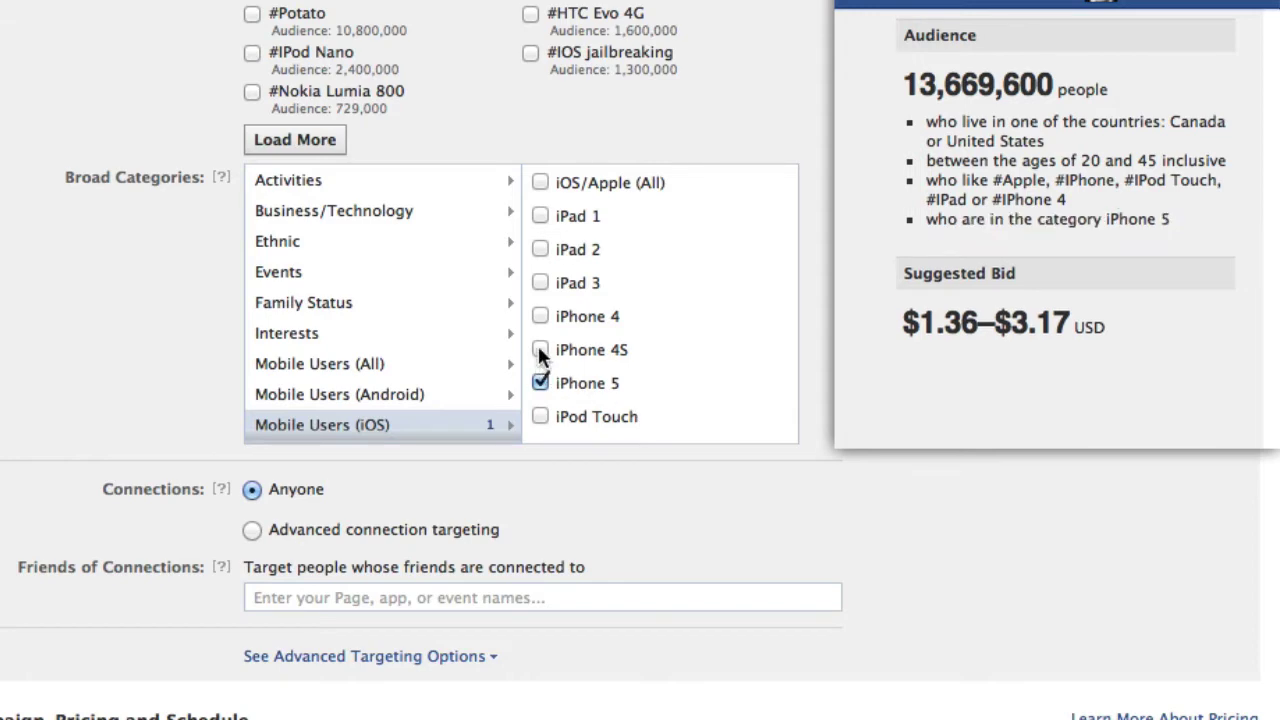
left_click(540, 350)
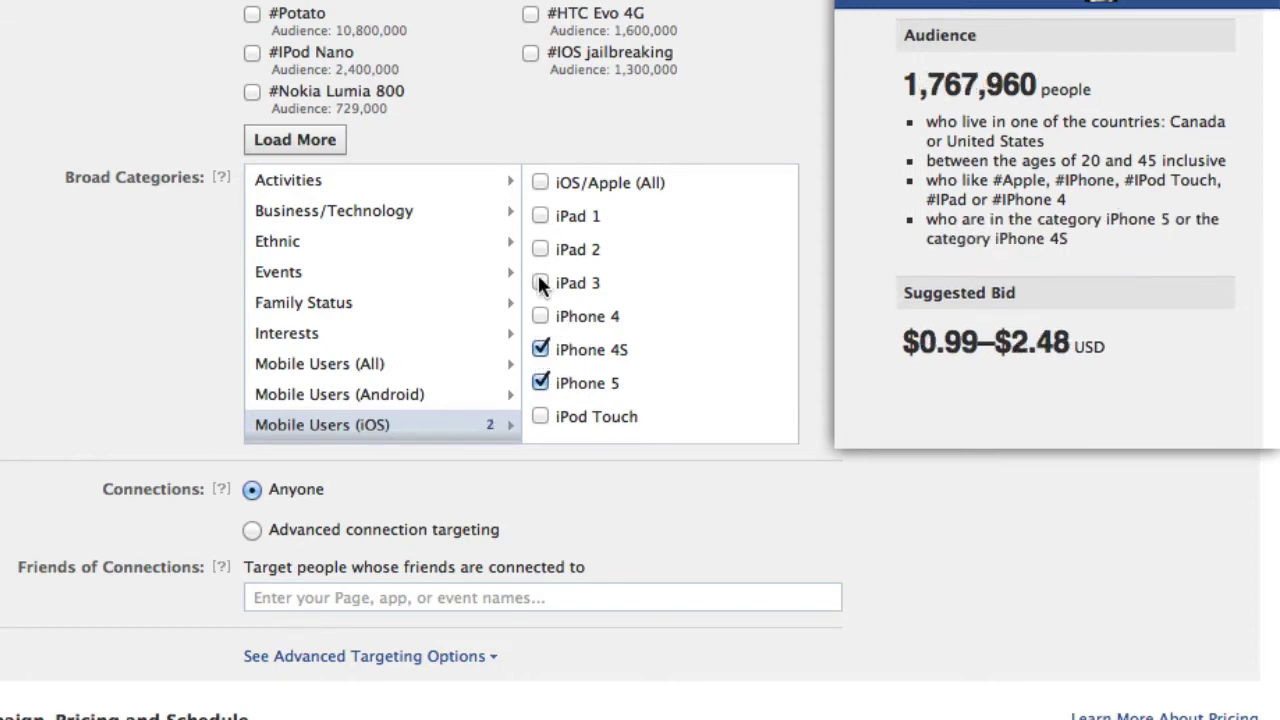
left_click(540, 282)
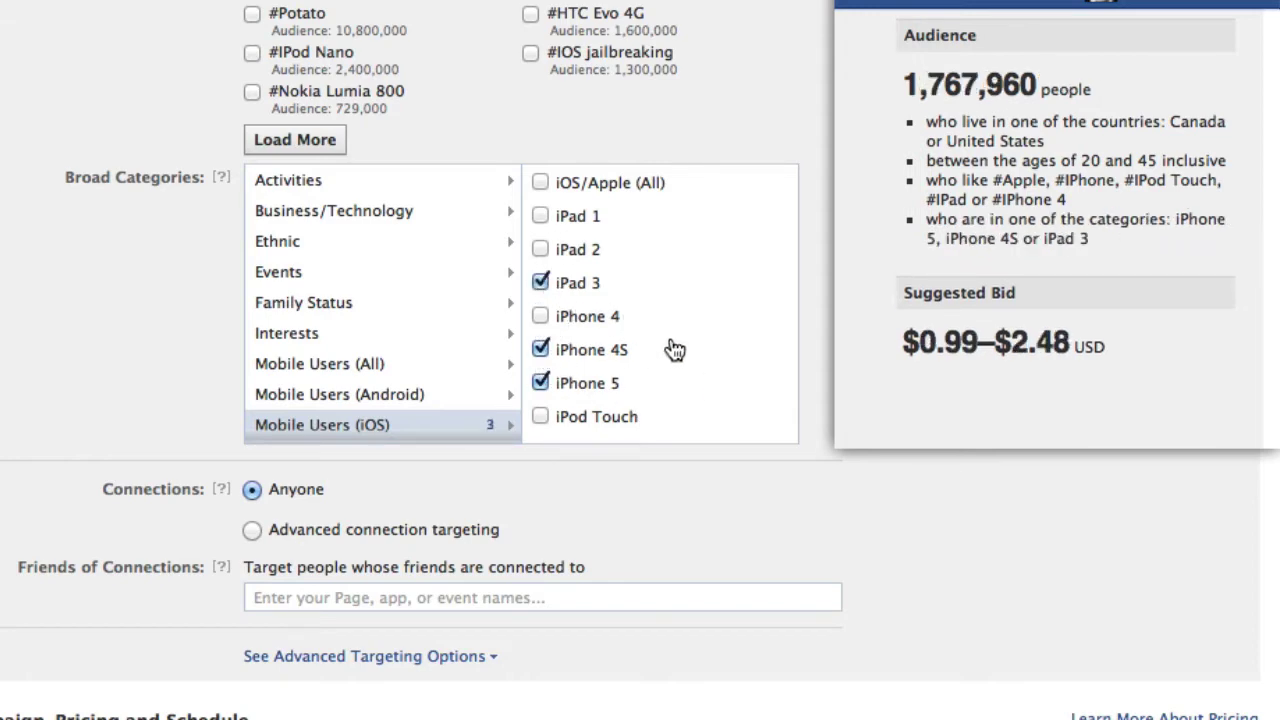
scroll(928, 485, "down", 2)
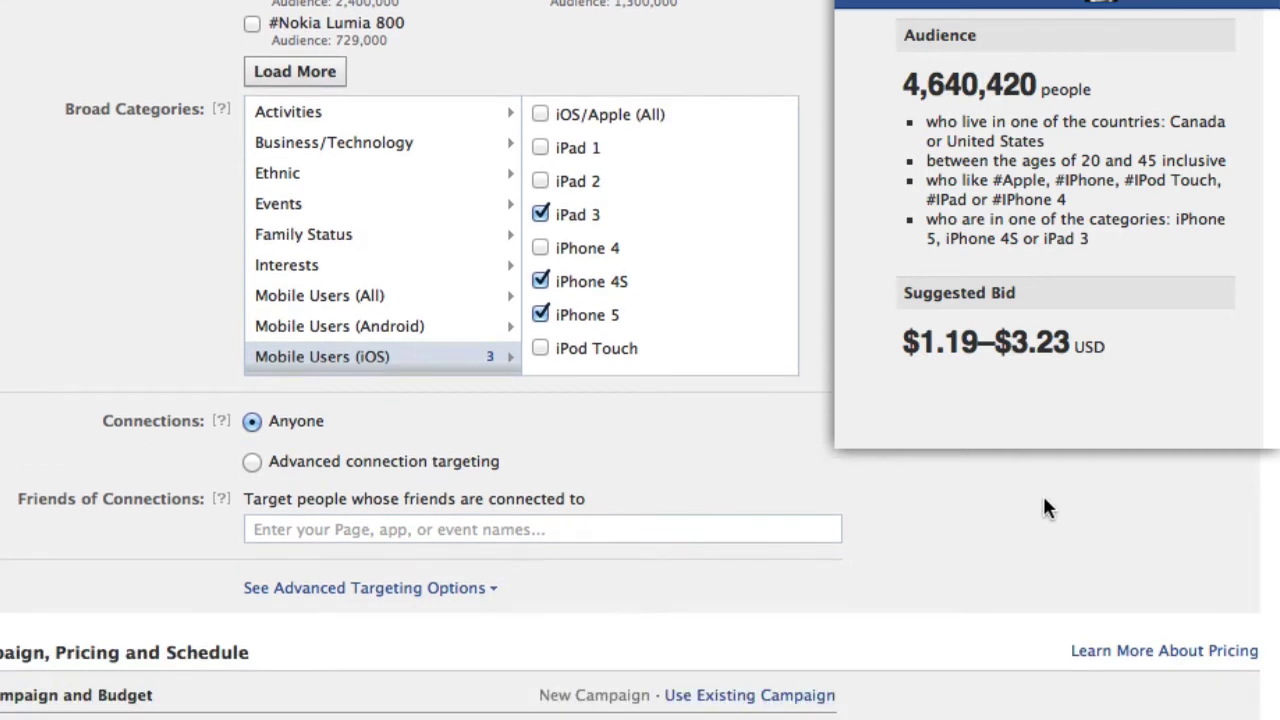
Step: Try advanced connection targeting, then revert to targeting anyone regardless of connections
left_click(252, 461)
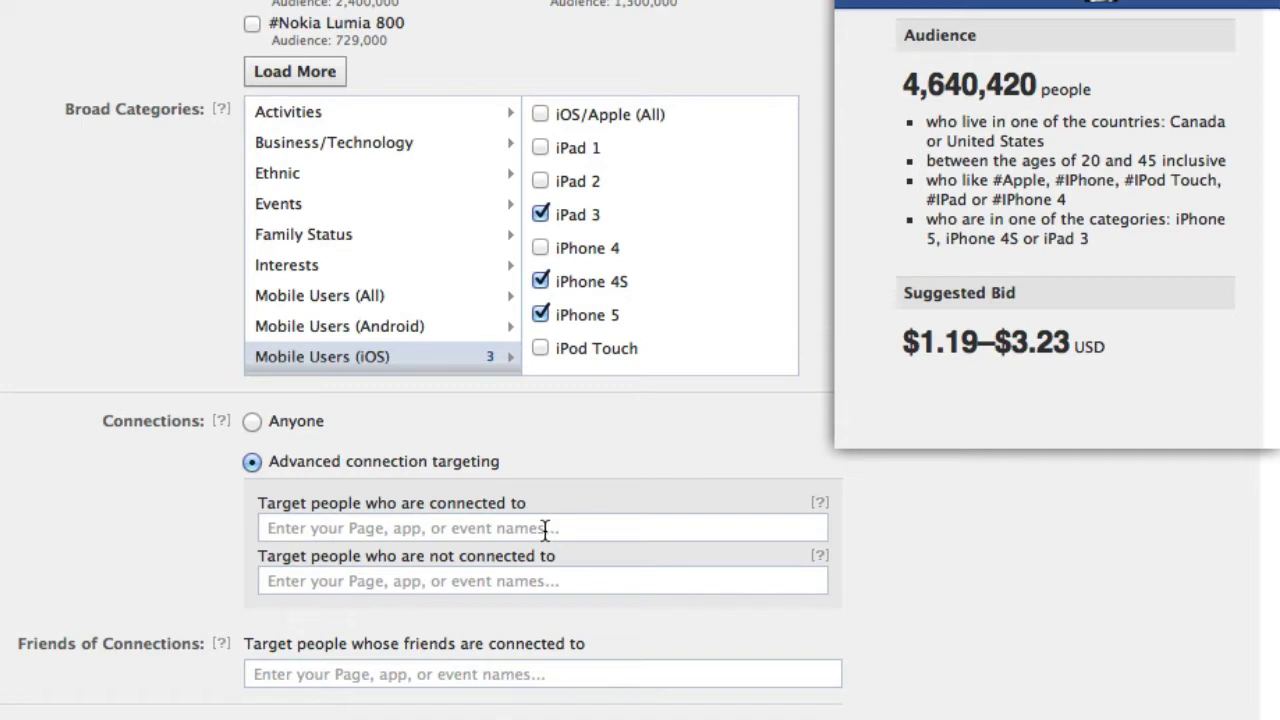
scroll(545, 530, "down", 2)
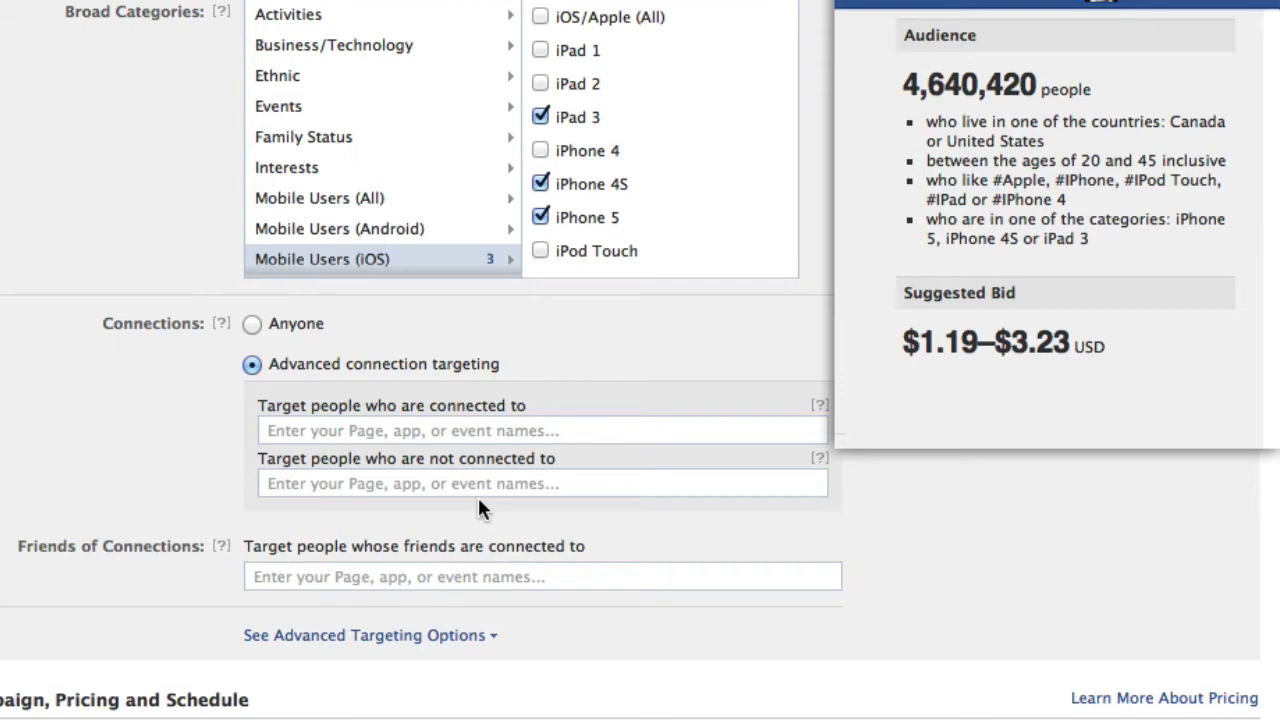
left_click(251, 323)
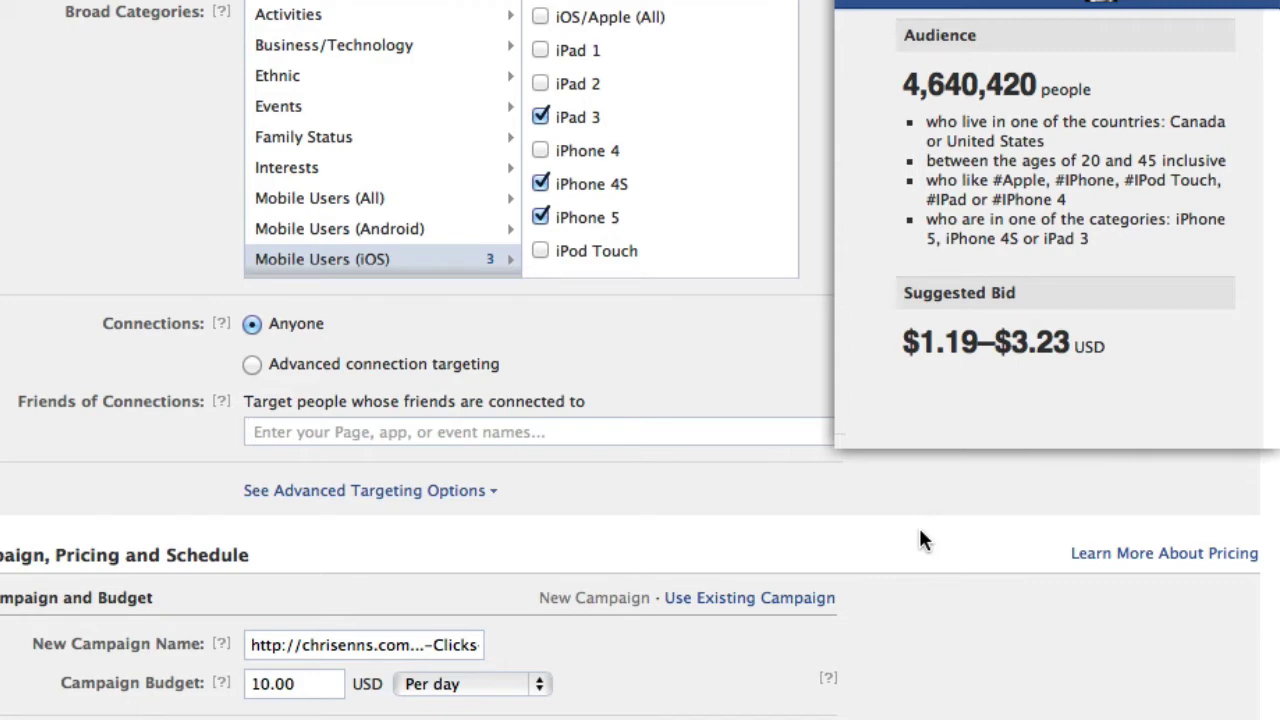
Step: Expand Advanced Targeting Options, select the Languages field, and scroll to Campaign, Pricing and Schedule
left_click(455, 490)
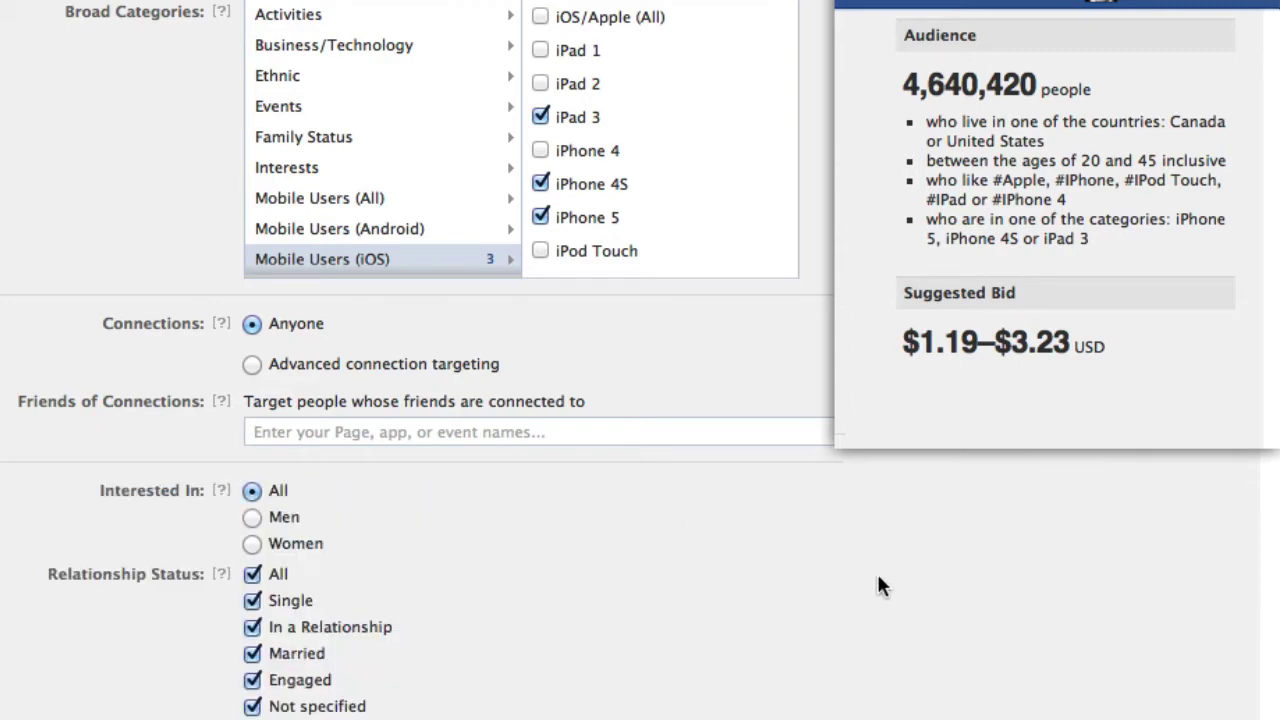
scroll(880, 586, "down", 6)
scroll(943, 594, "up", 5)
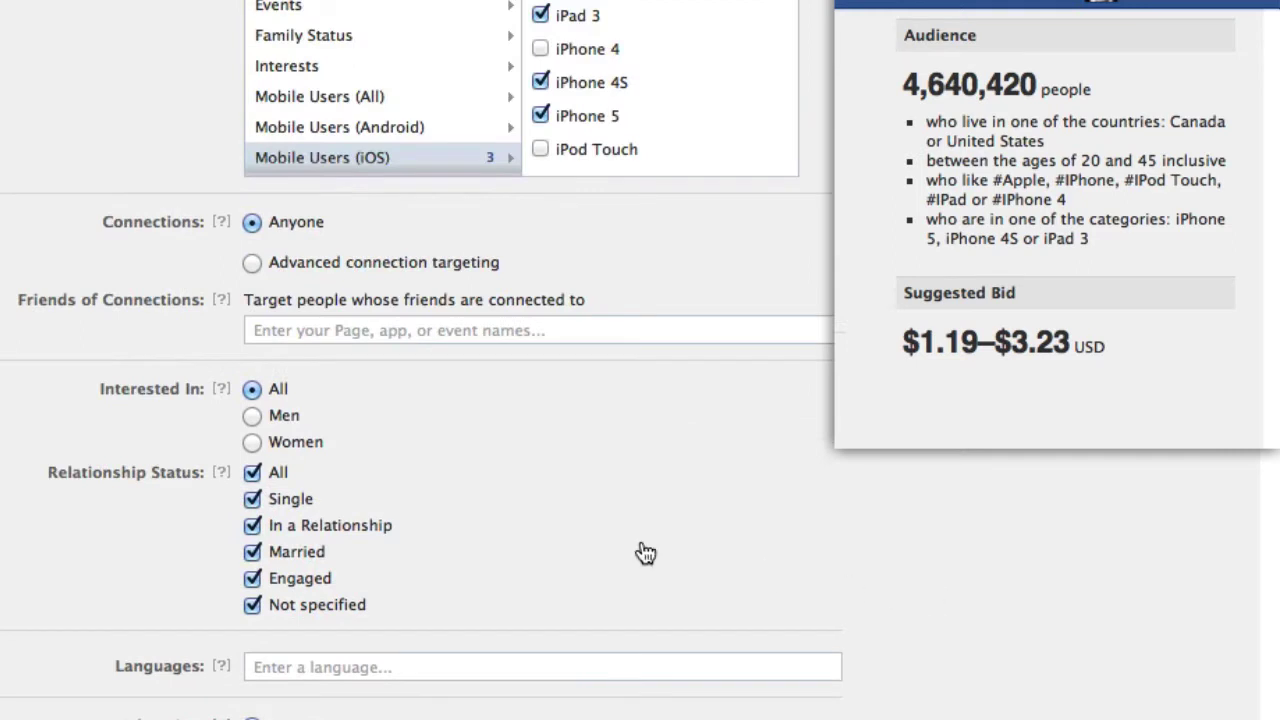
scroll(773, 562, "down", 3)
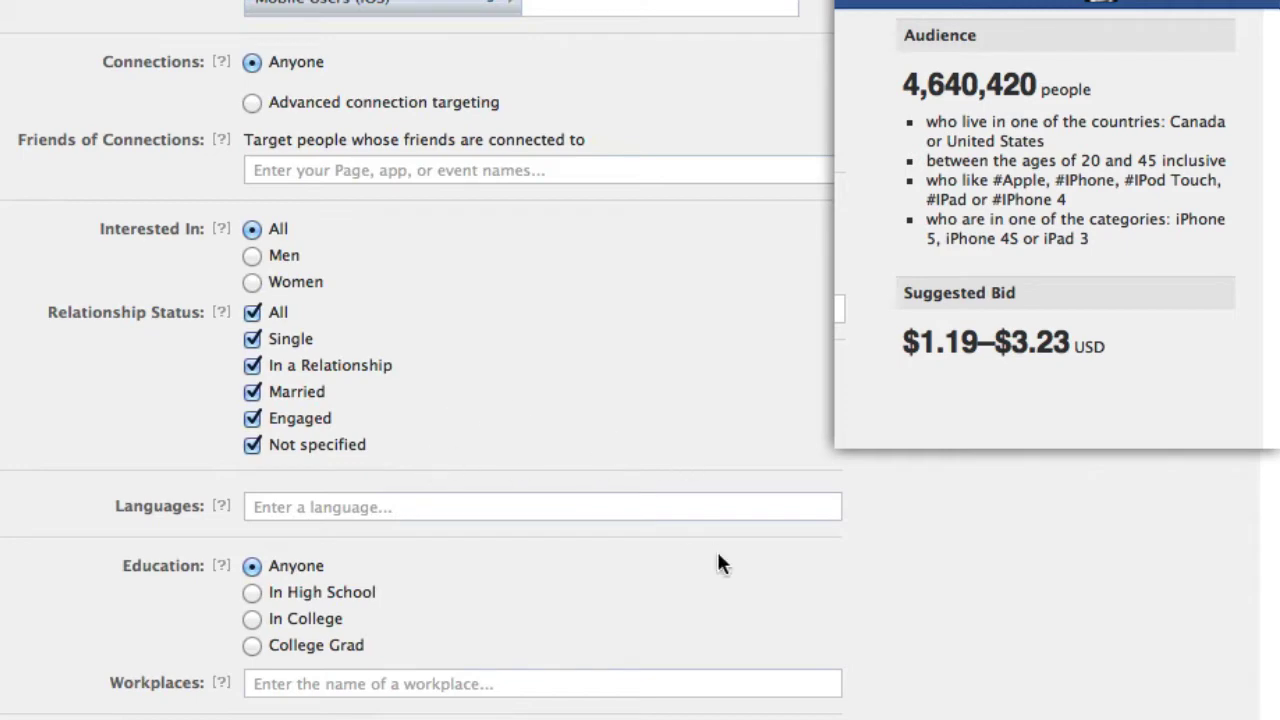
scroll(650, 480, "down", 3)
left_click(322, 380)
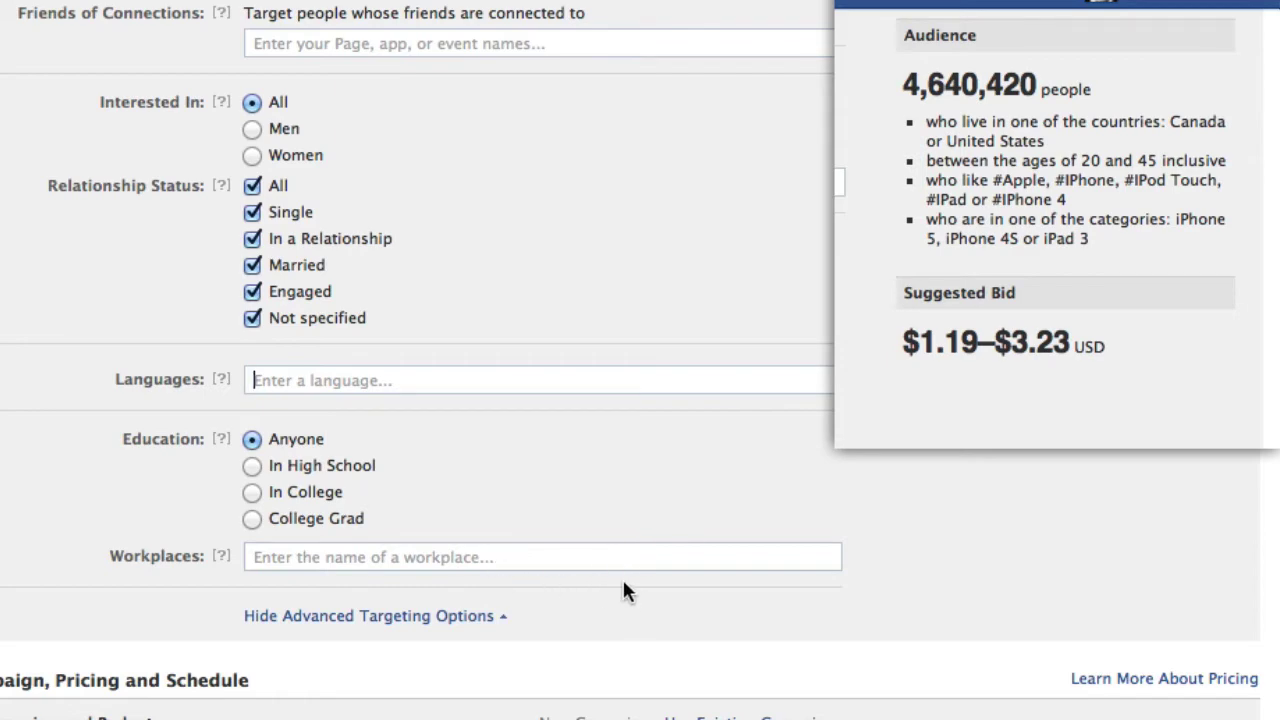
scroll(610, 480, "down", 5)
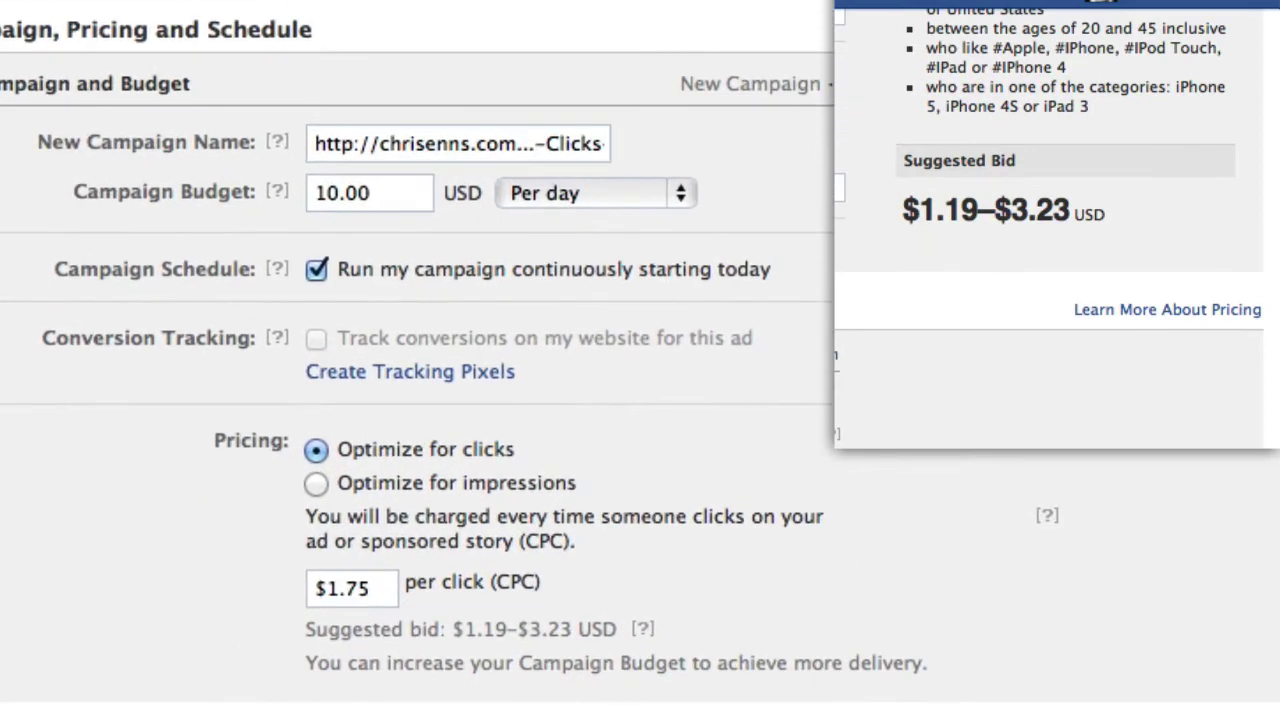
Step: Rename the new campaign to 'Example Campaign for my Blog'
left_click(430, 148)
left_click_drag(362, 143, 679, 150)
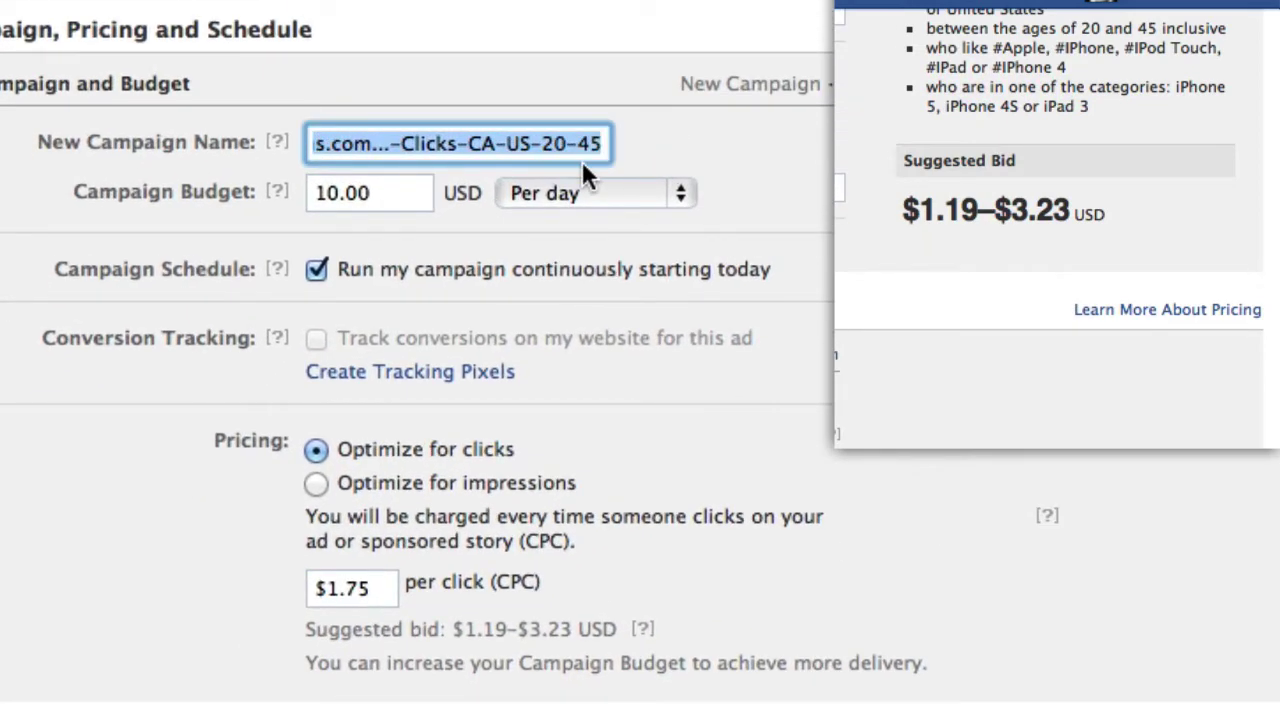
type("Example")
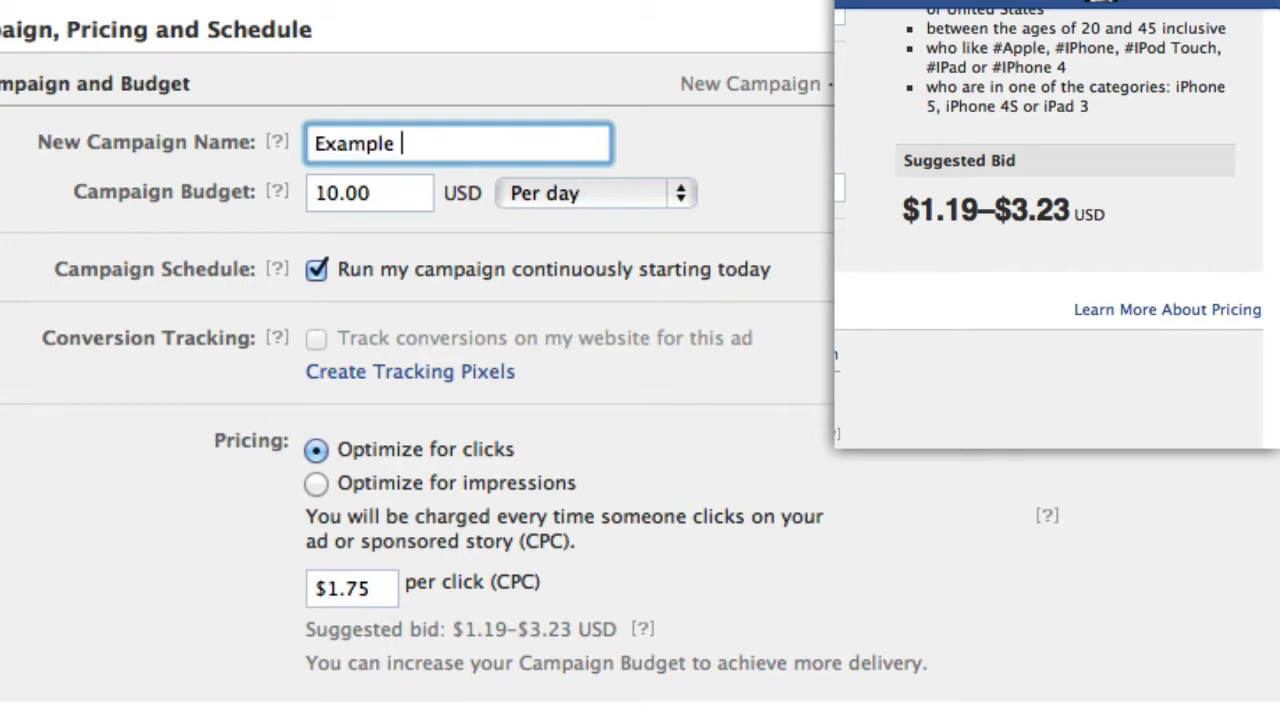
type(" Campaign for my Blog")
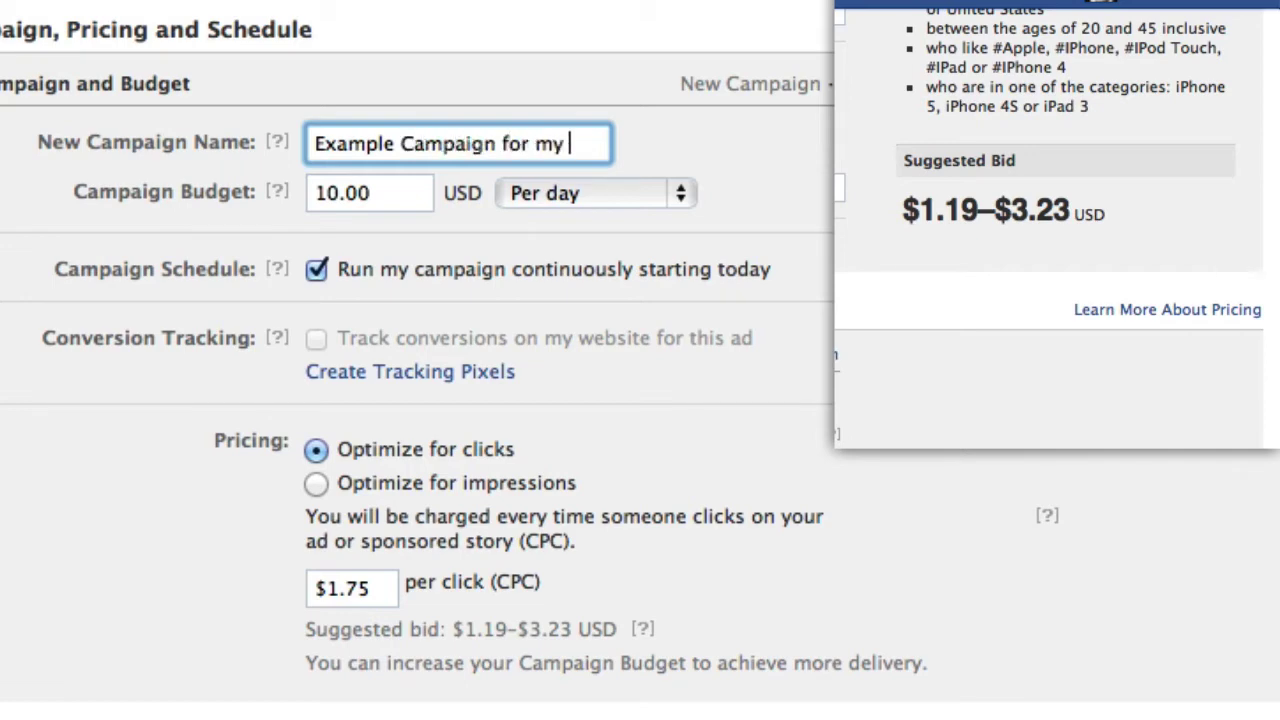
Step: Try a lifetime budget, then set the budget back to 10.00 USD per day
left_click(369, 187)
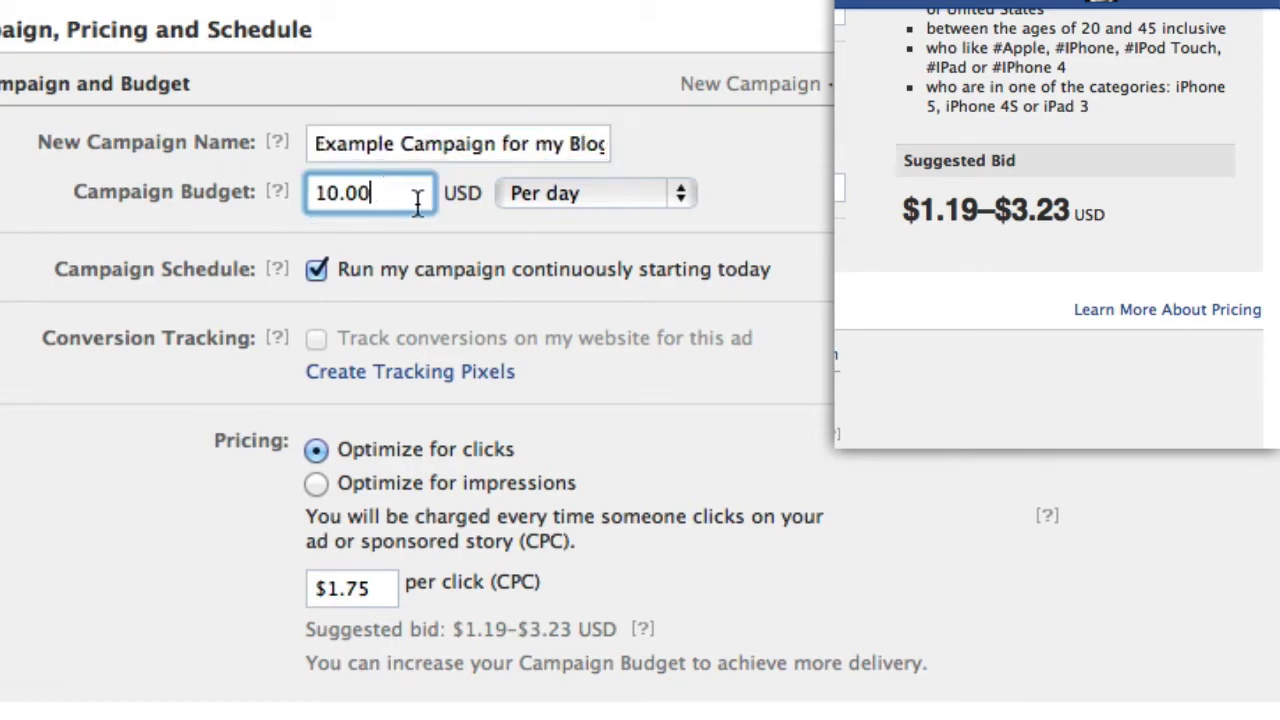
left_click(589, 194)
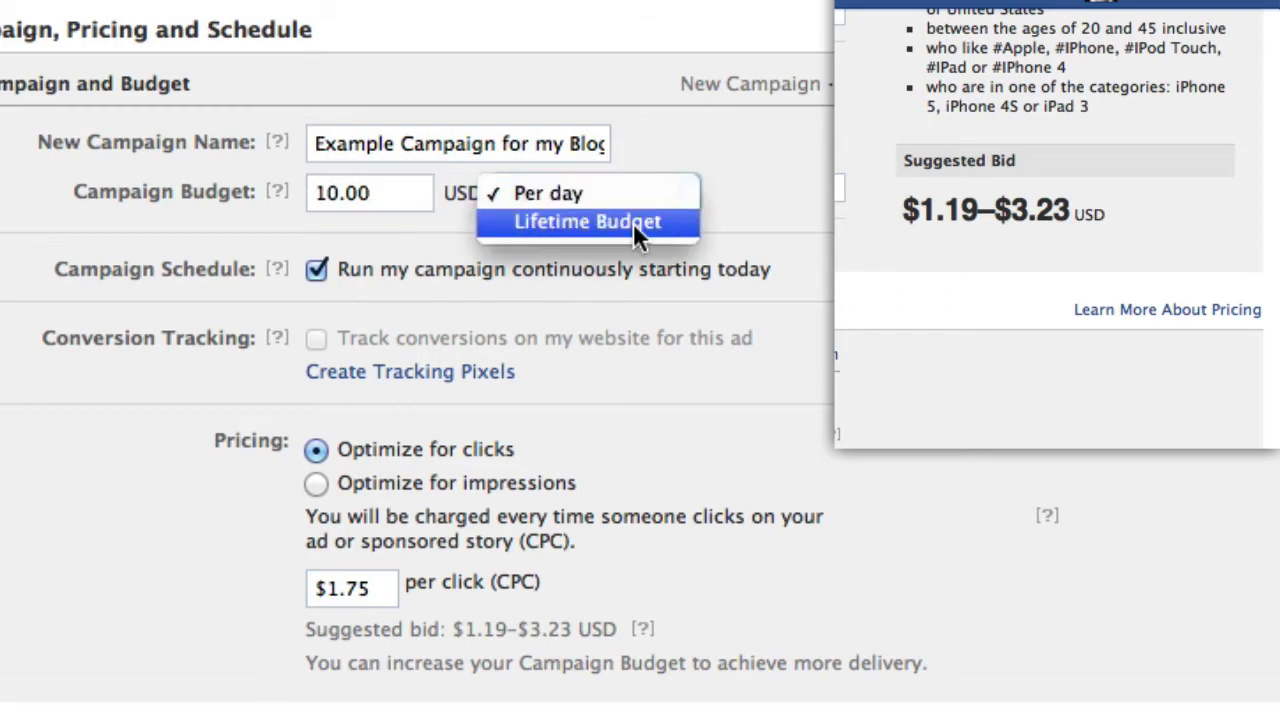
left_click(633, 223)
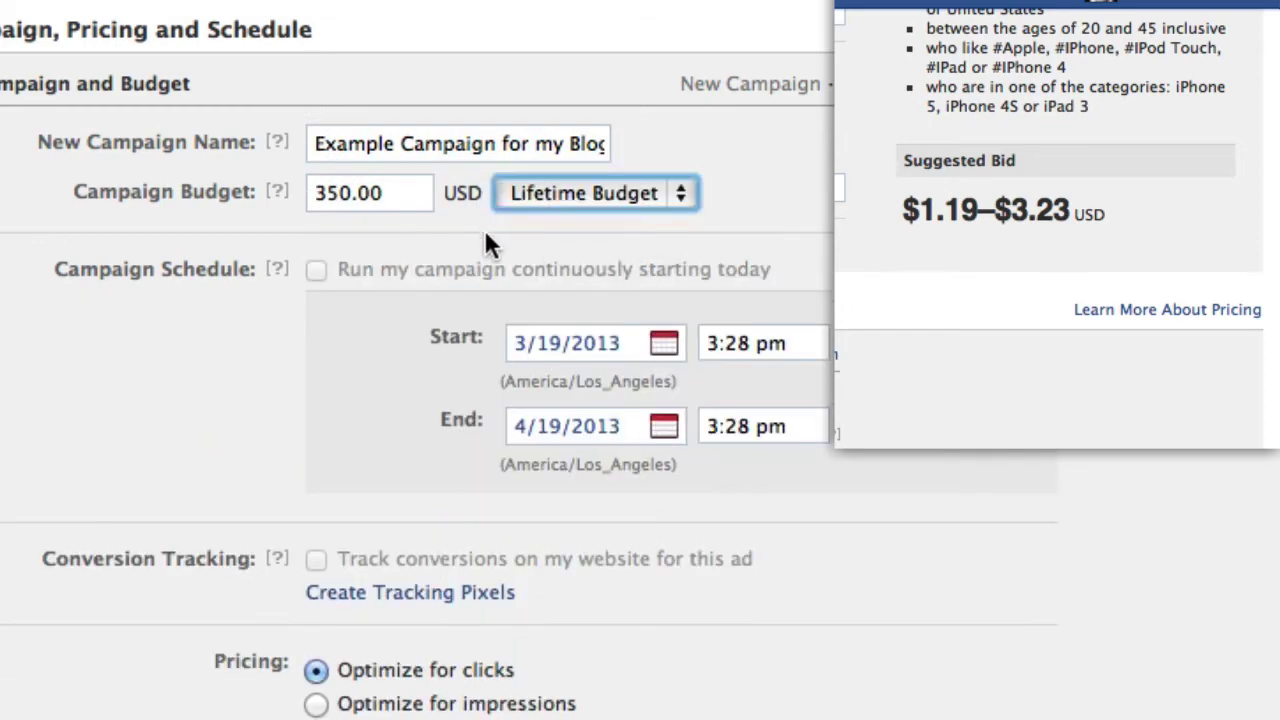
left_click(585, 194)
left_click(580, 173)
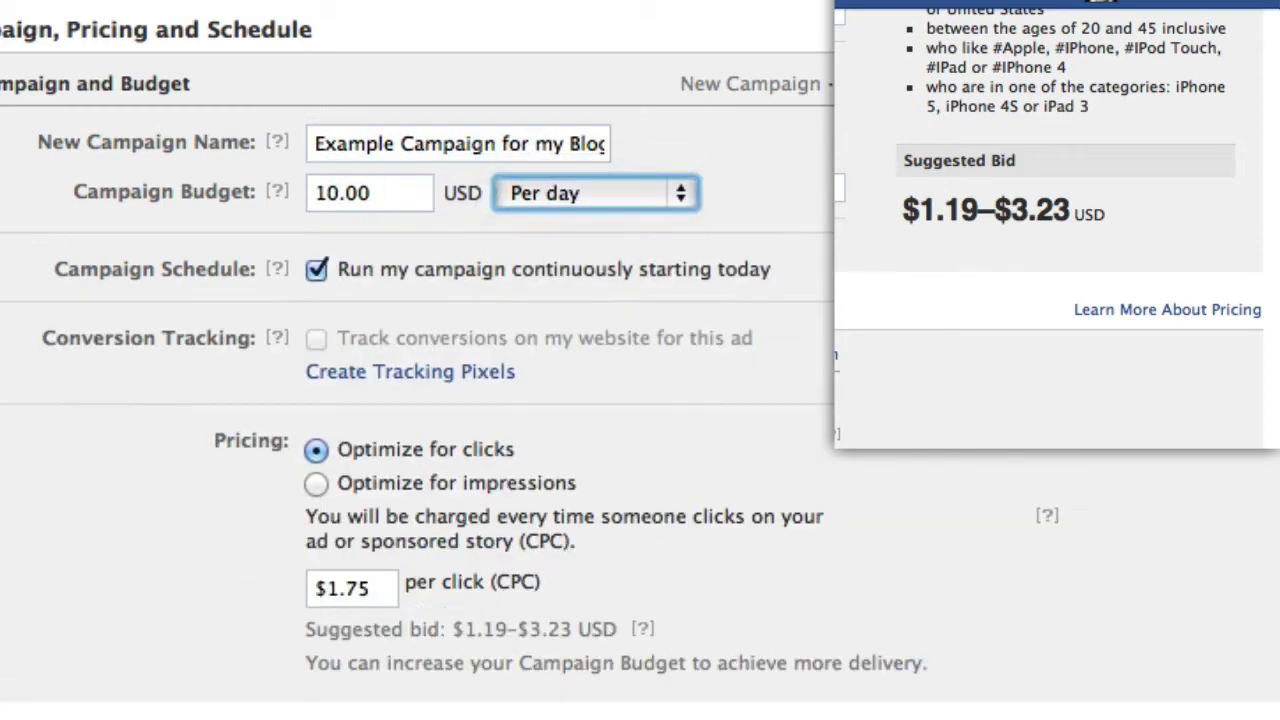
left_click(386, 200)
key("super+a")
type("10")
left_click(736, 316)
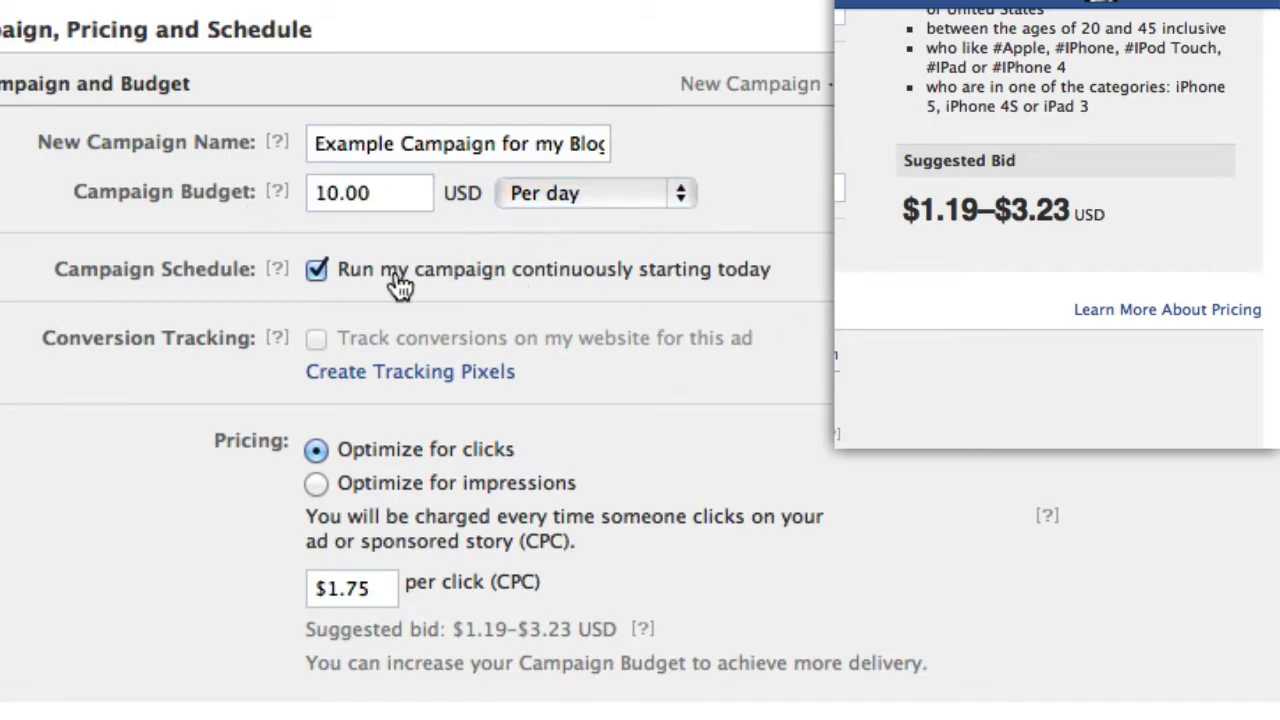
Step: Stop continuous running and schedule the campaign from March 22 to April 26, 2013
left_click(317, 270)
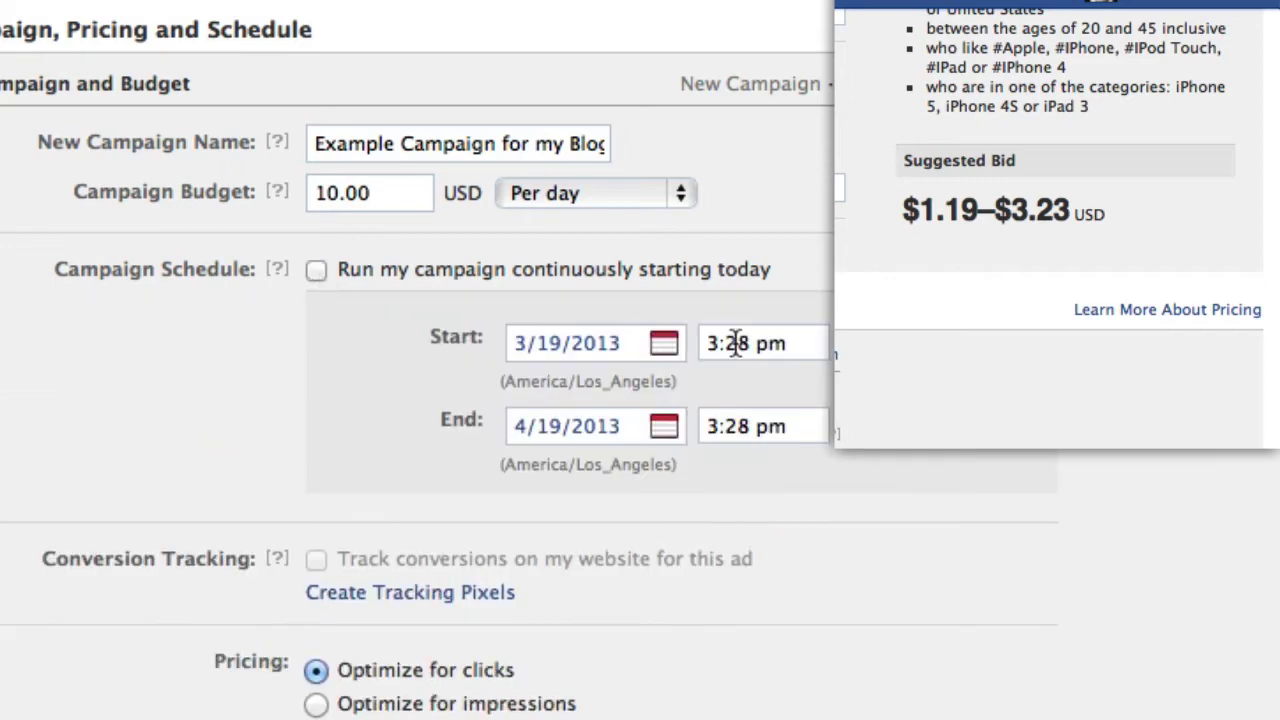
left_click(580, 357)
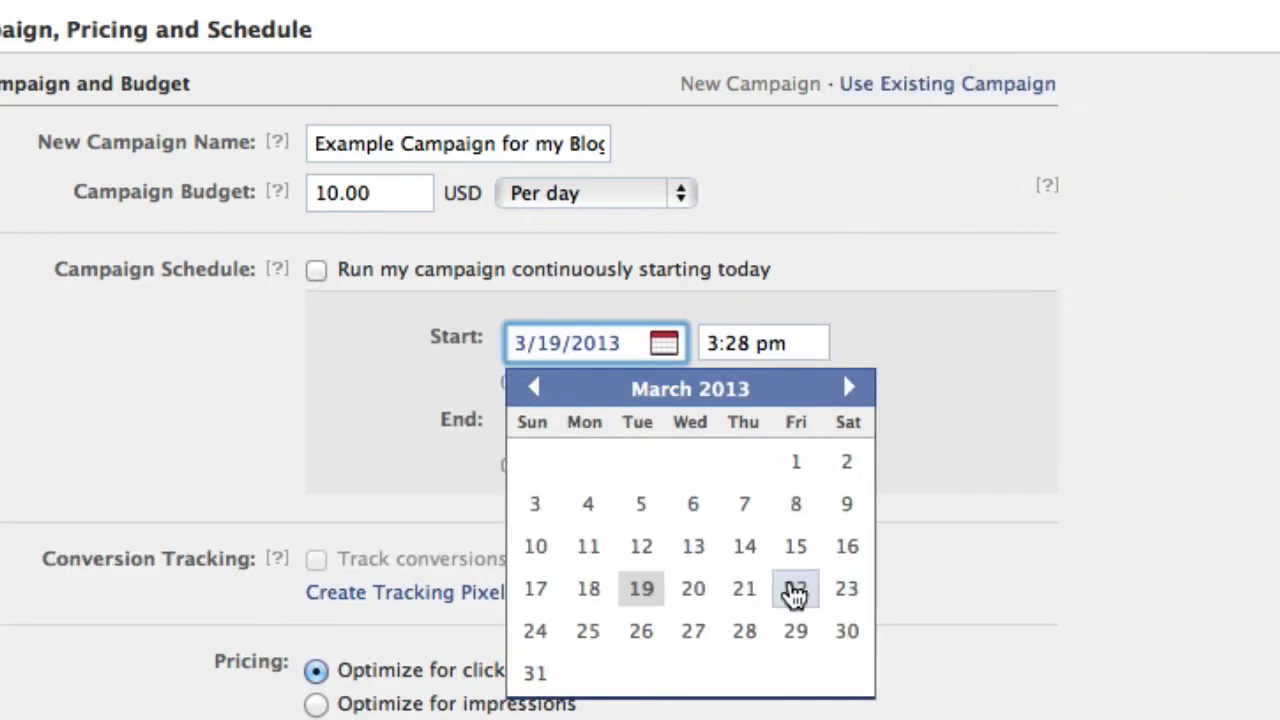
left_click(795, 589)
left_click(611, 420)
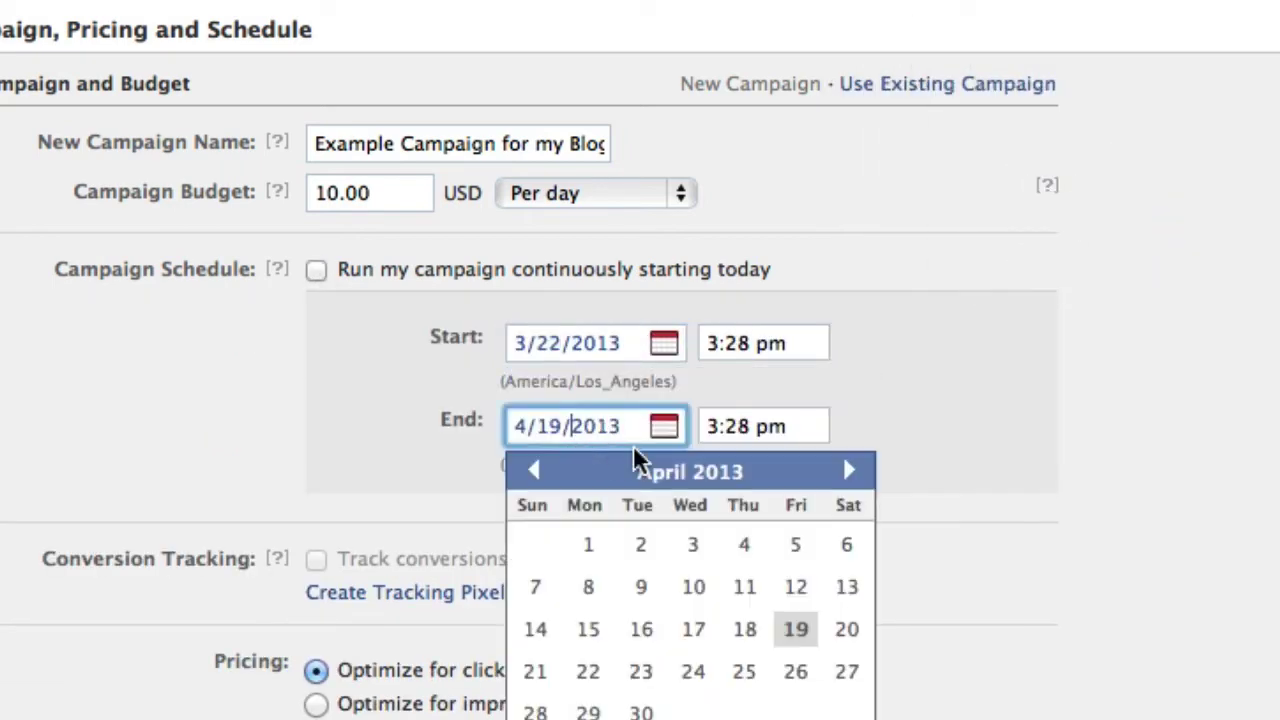
left_click(797, 681)
left_click(746, 343)
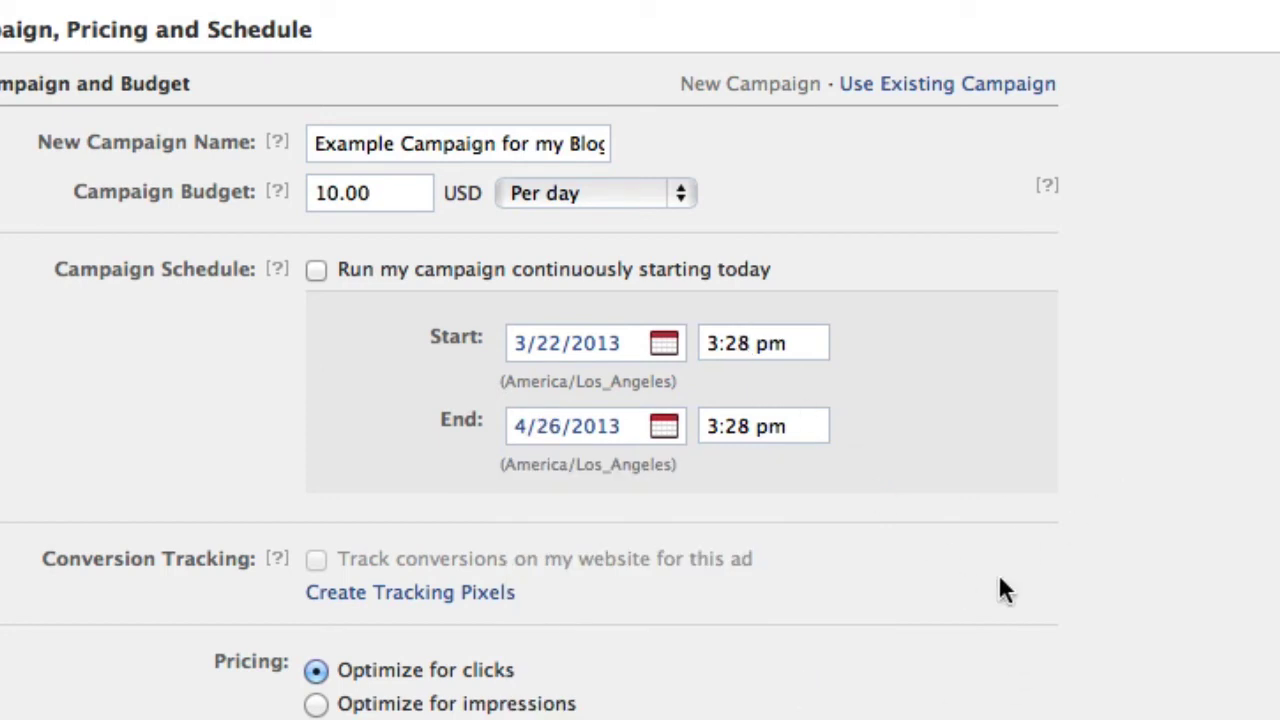
scroll(1248, 648, "down", 3)
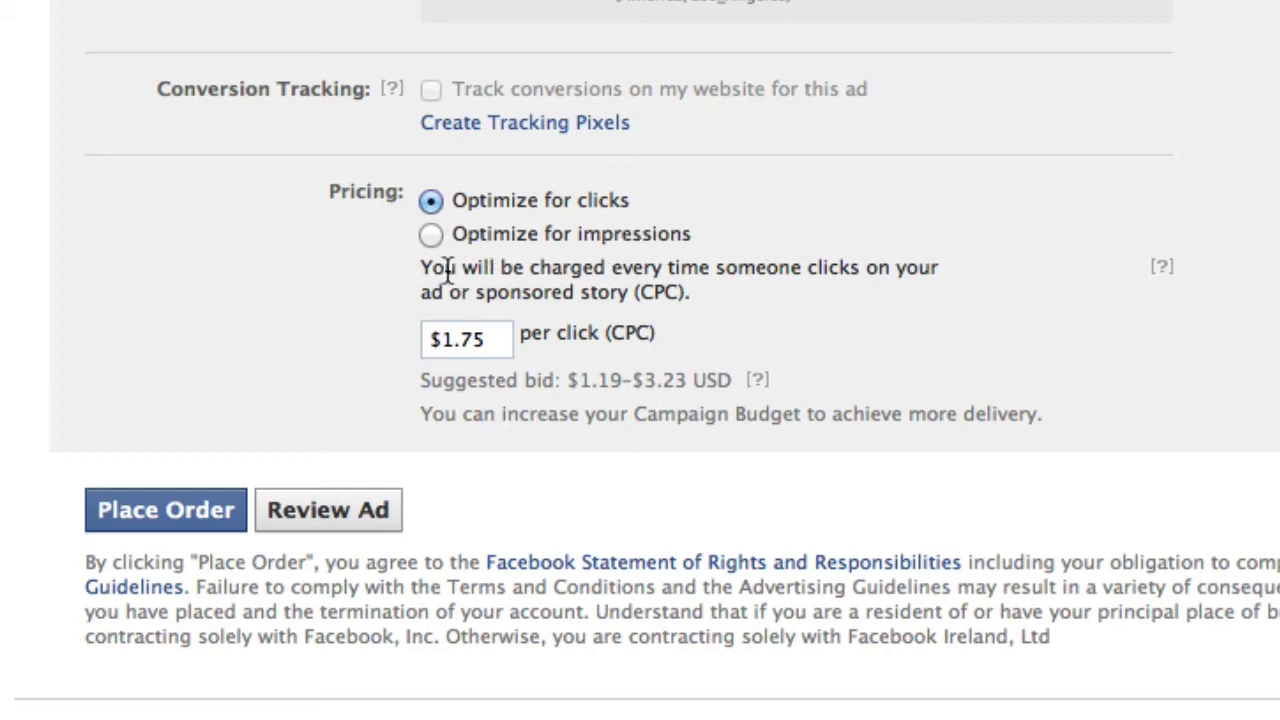
left_click(430, 236)
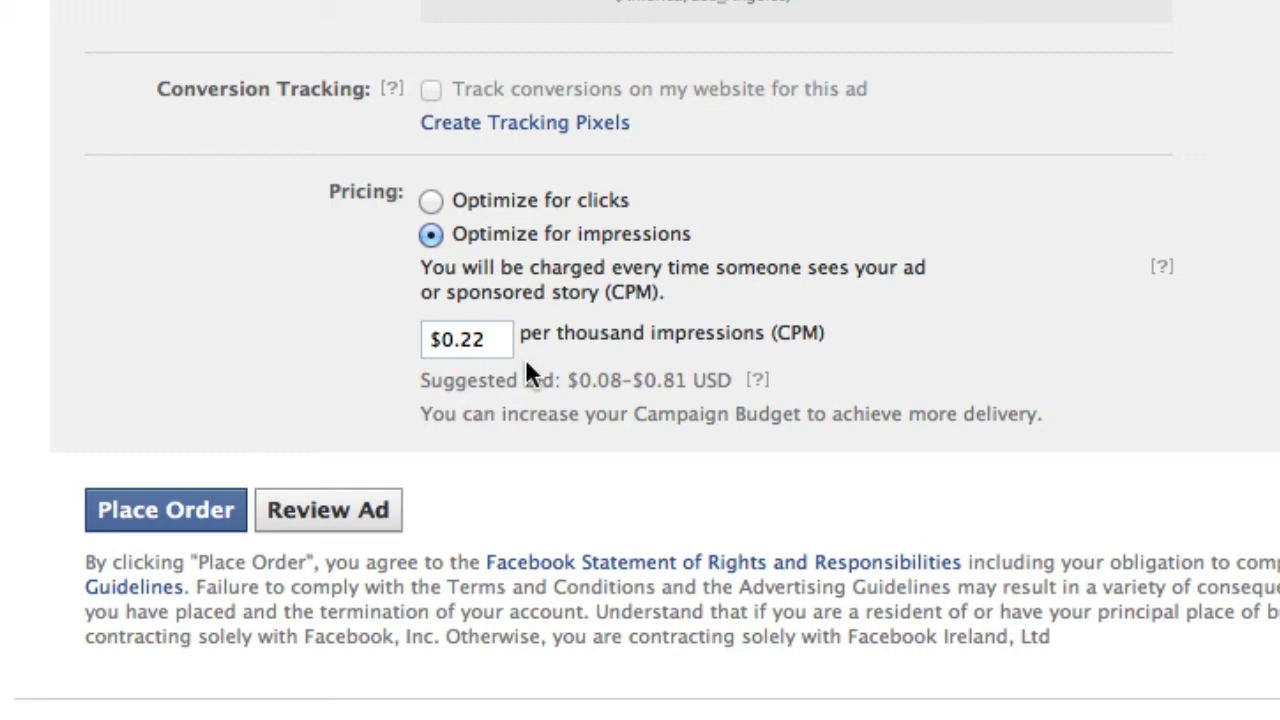
left_click(431, 200)
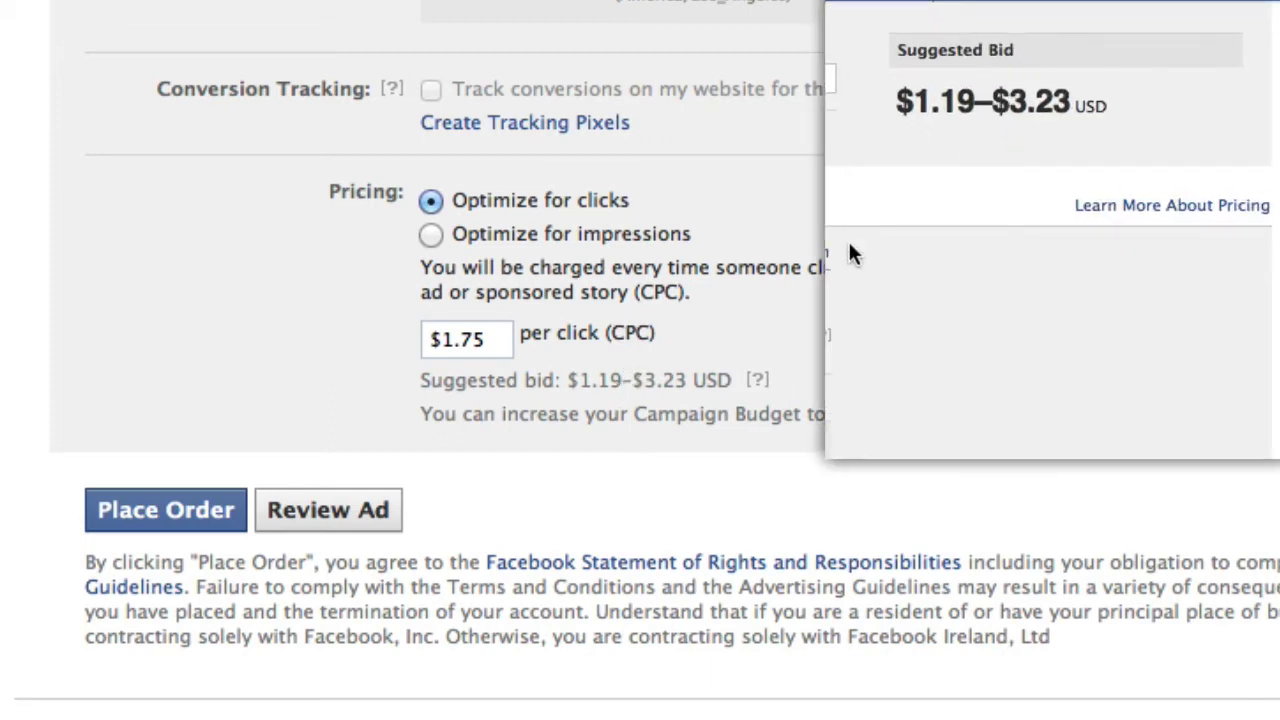
scroll(852, 294, "up", 15)
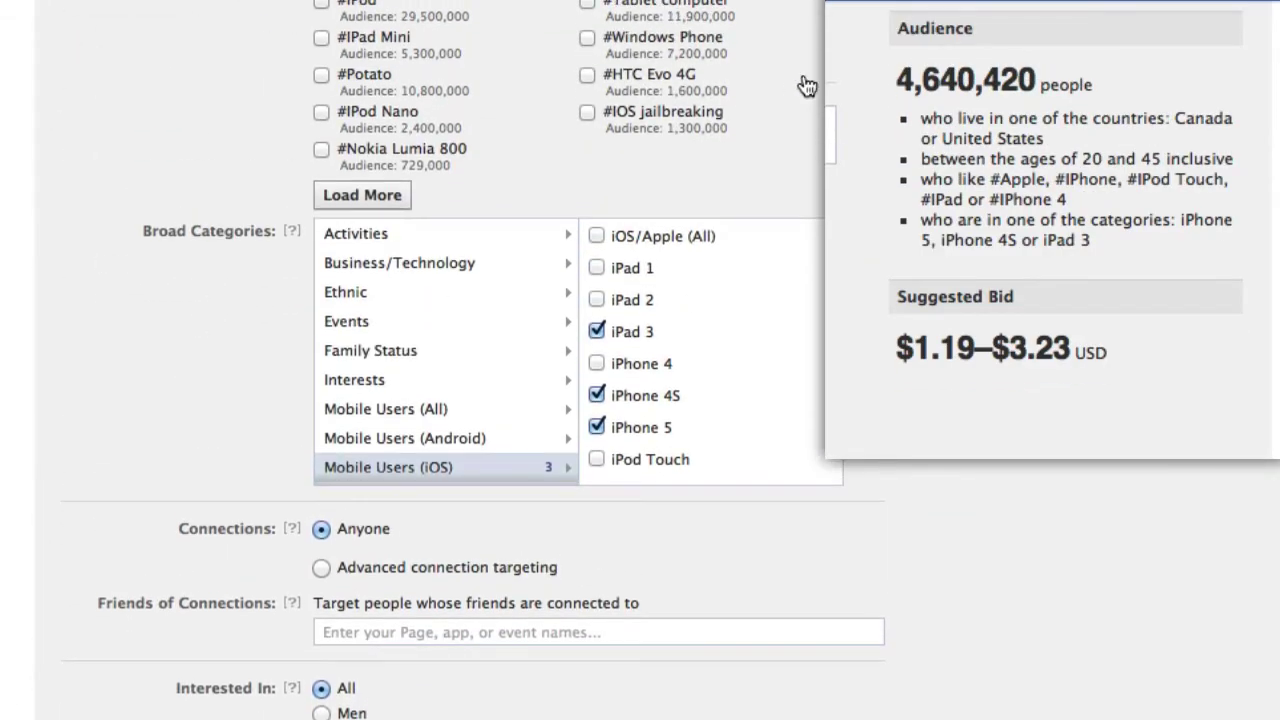
scroll(807, 86, "up", 5)
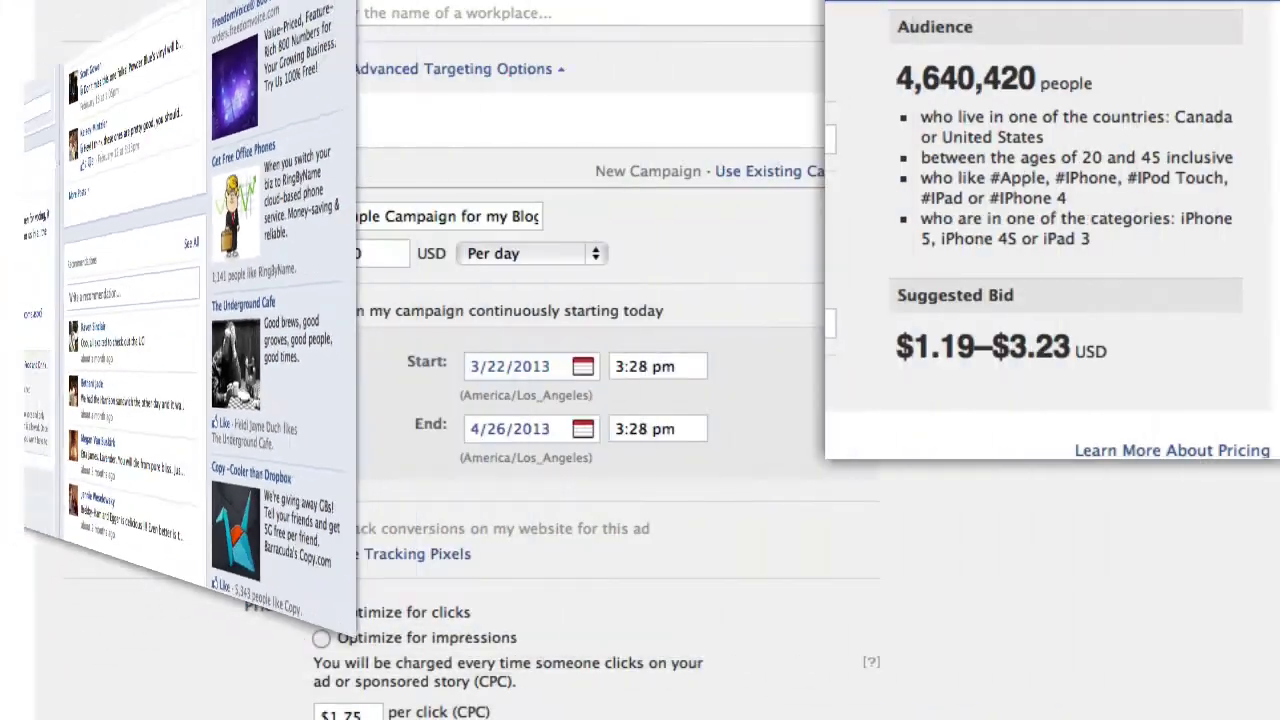
scroll(897, 157, "up", 3)
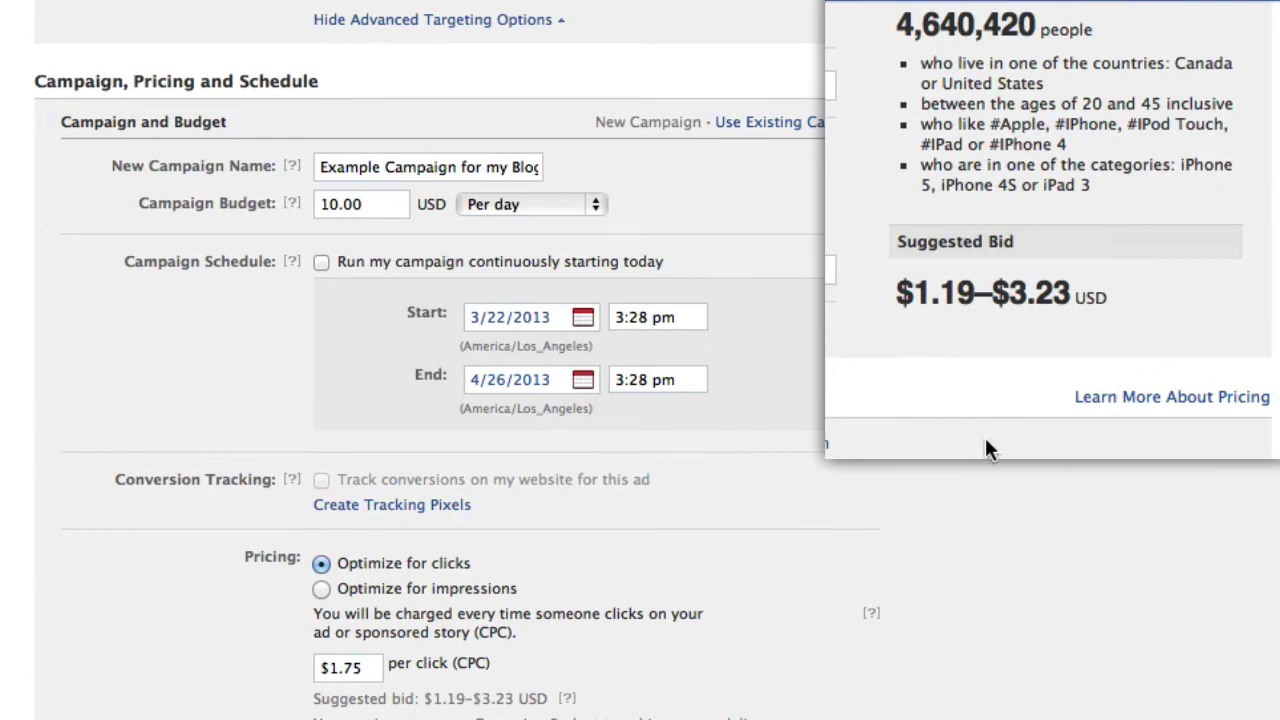
scroll(985, 450, "down", 3)
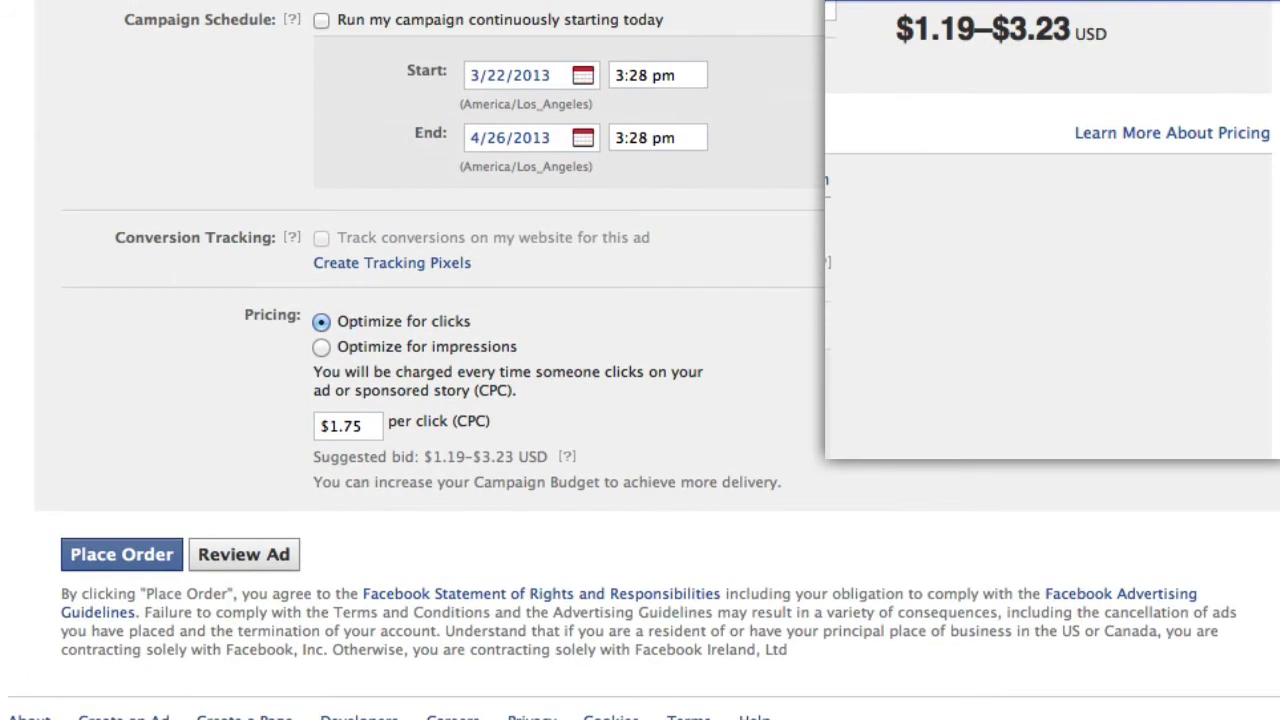
scroll(640, 360, "up", 1)
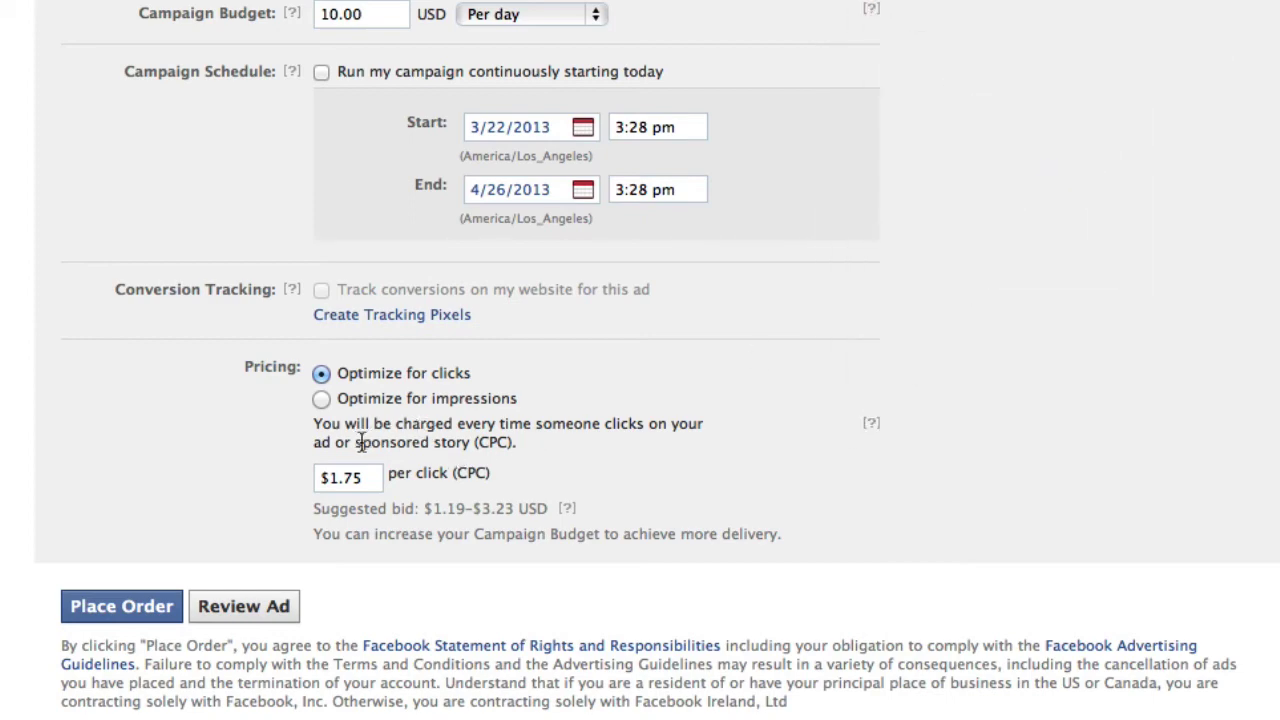
Step: Try CPC bids of 3.50 and 1.25, then switch pricing to optimize for impressions (CPM)
left_click(371, 485)
type("3")
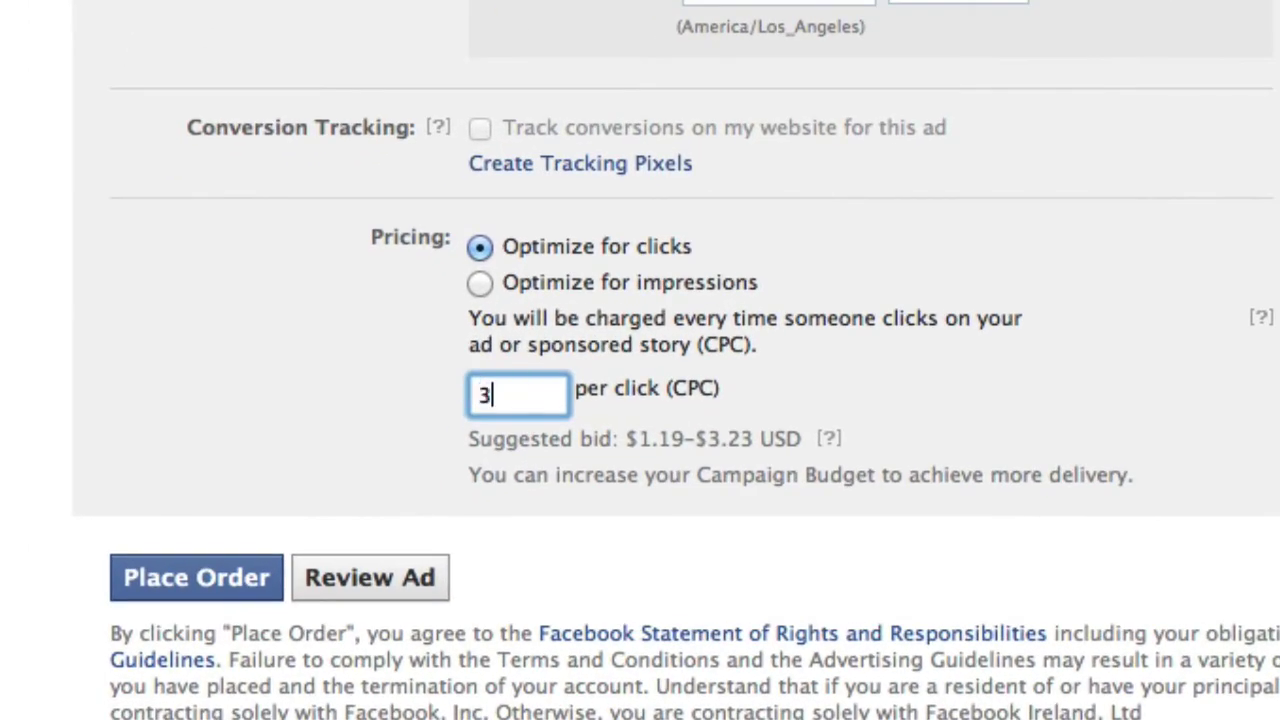
type(".50")
key("BackSpace")
key("BackSpace")
key("BackSpace")
key("BackSpace")
type("1.25")
left_click(480, 283)
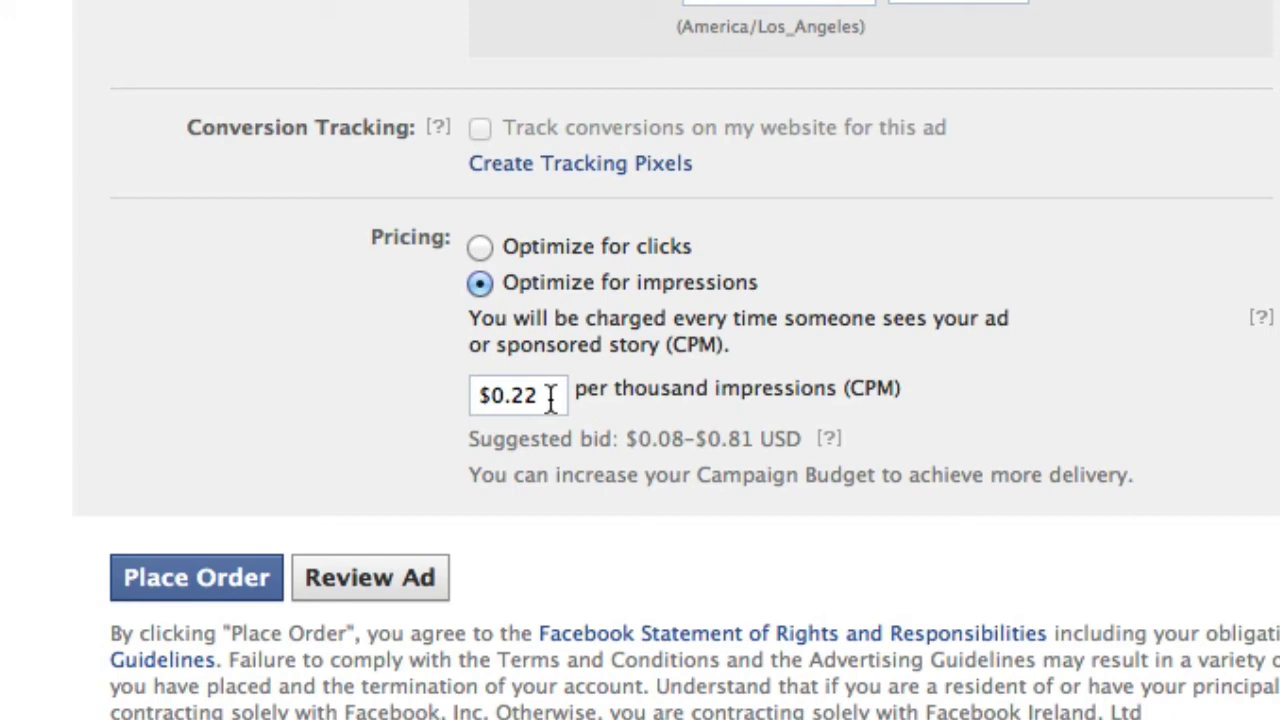
Step: Open the Review Ads summary, select the ad name, and scroll to Place Order
left_click(370, 577)
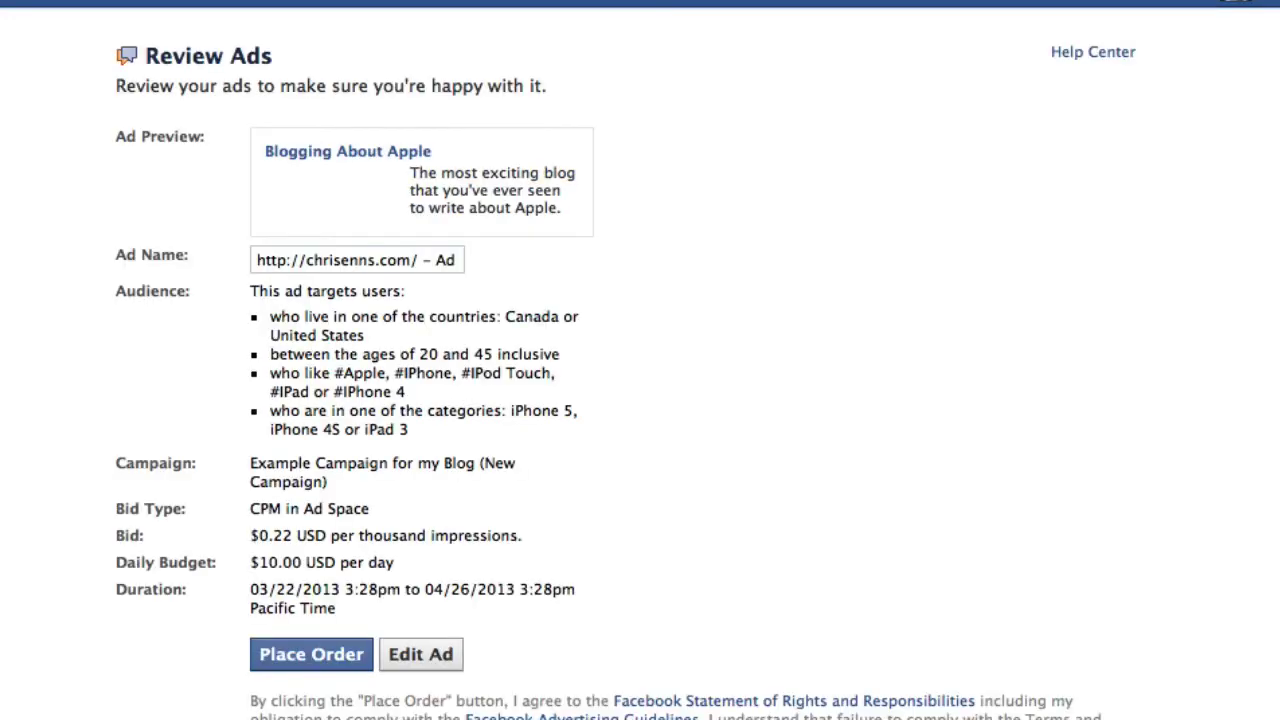
left_click(372, 259)
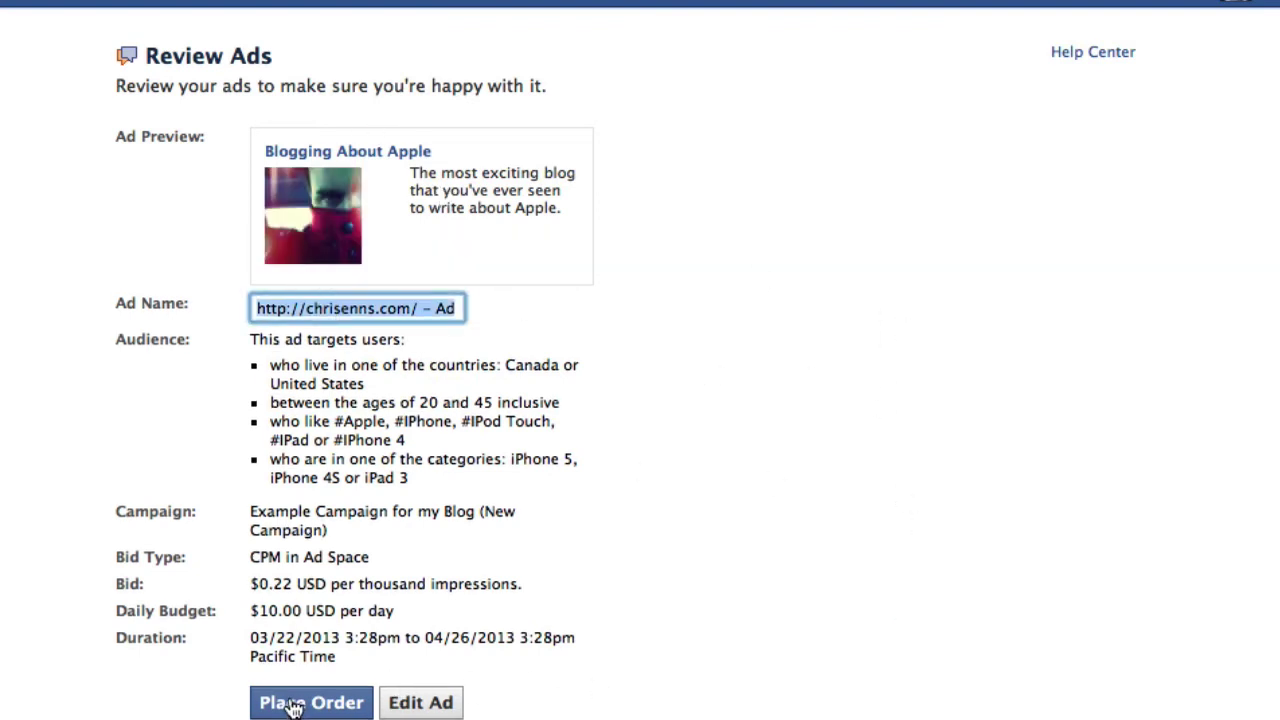
scroll(480, 460, "down", 5)
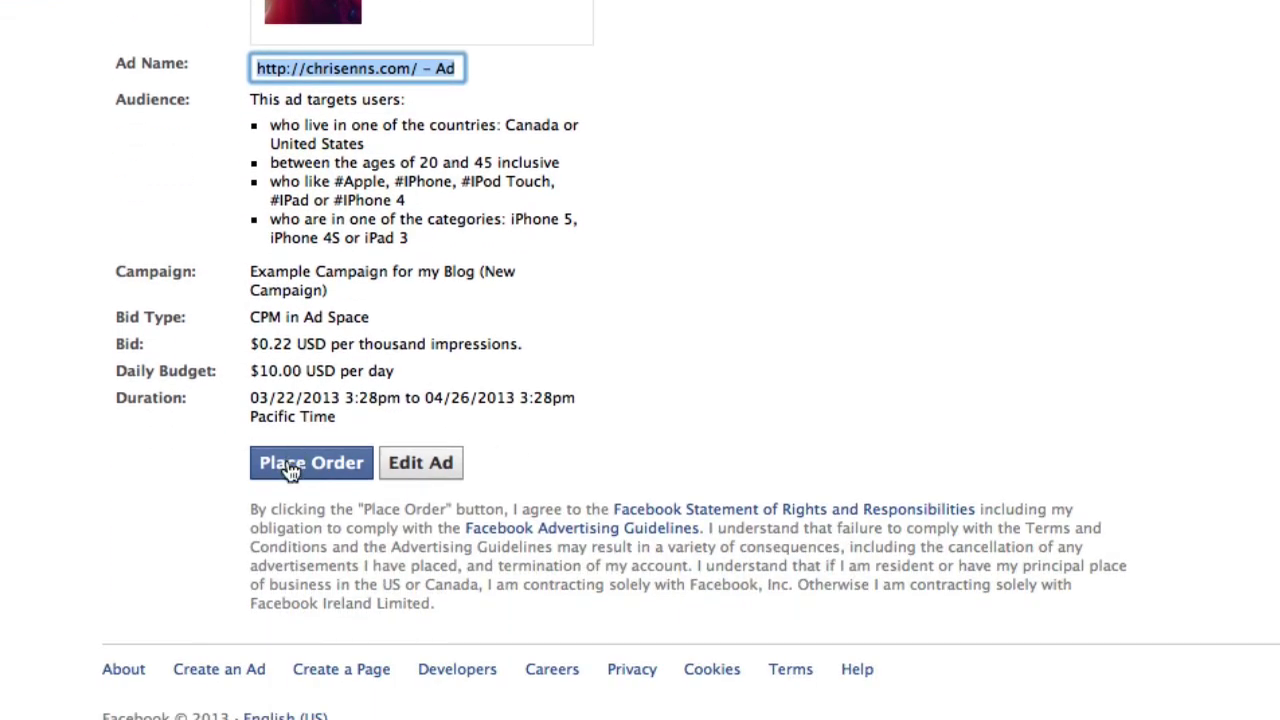